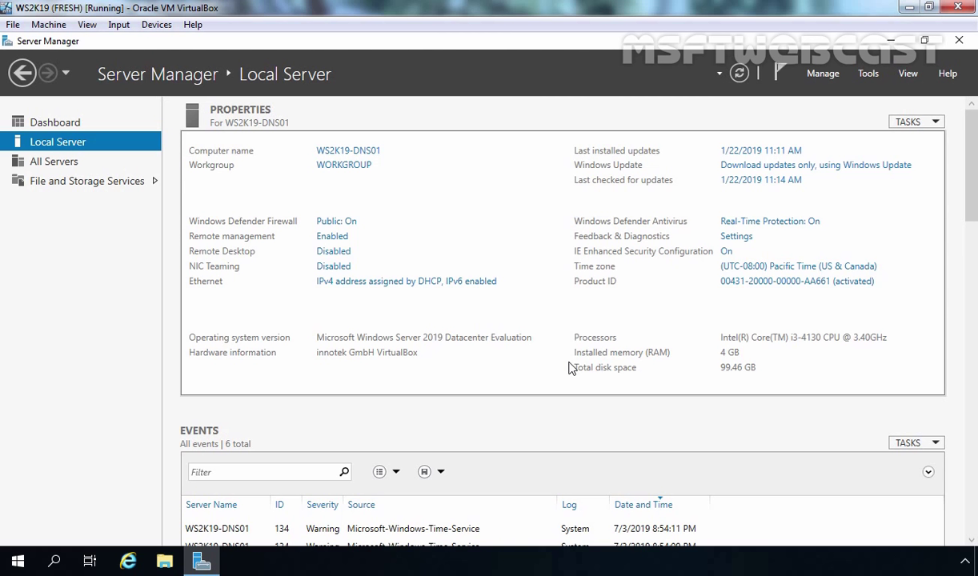
# Open the Ethernet adapter's properties from the local server's network connections and disable Internet Protocol Version 6 (TCP/IPv6).
pyautogui.click(358, 283)
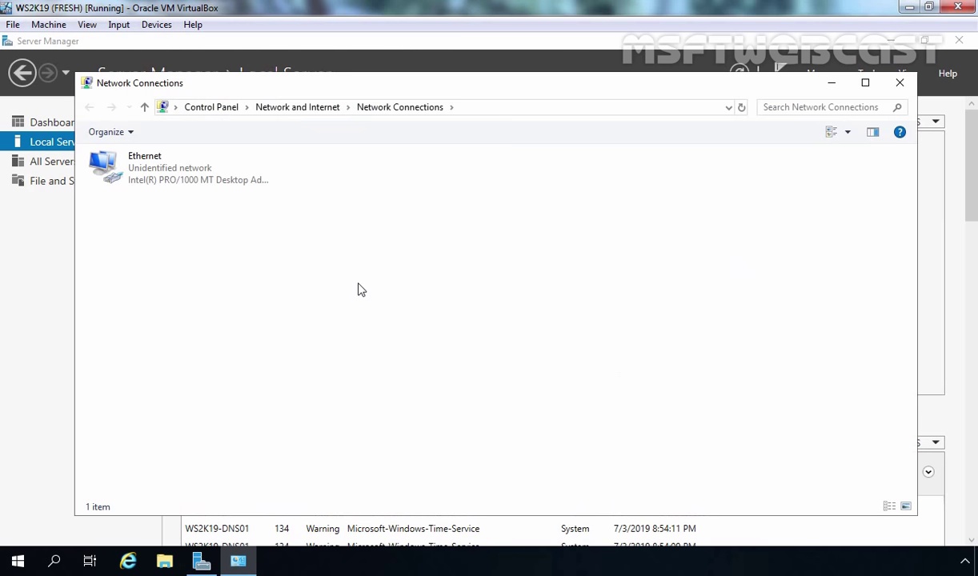
pyautogui.click(142, 175)
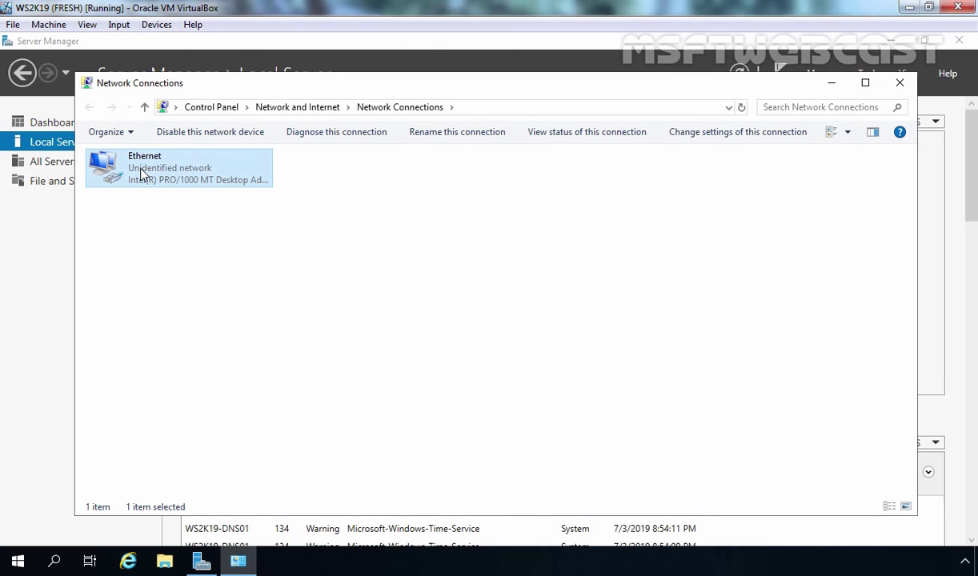
pyautogui.rightClick(141, 171)
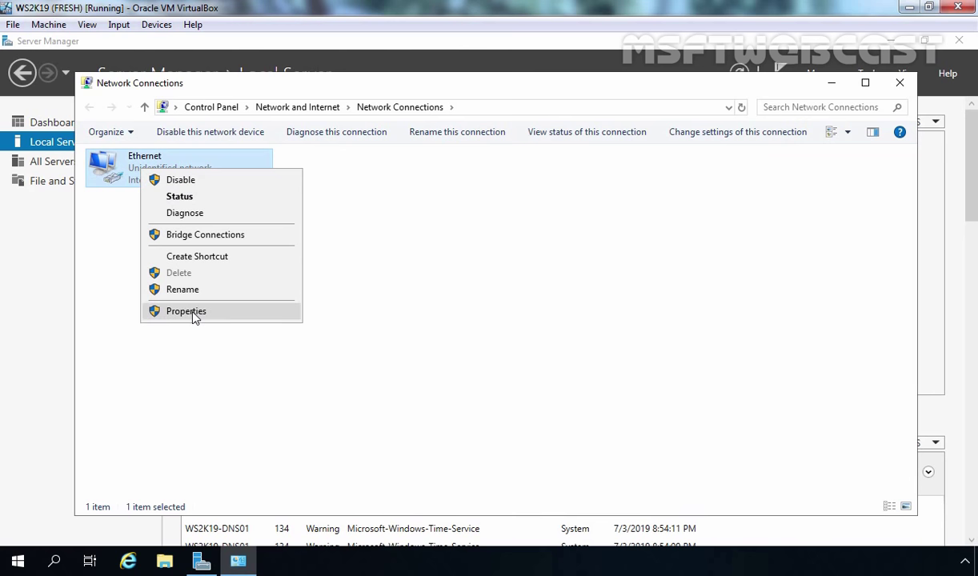
pyautogui.click(193, 316)
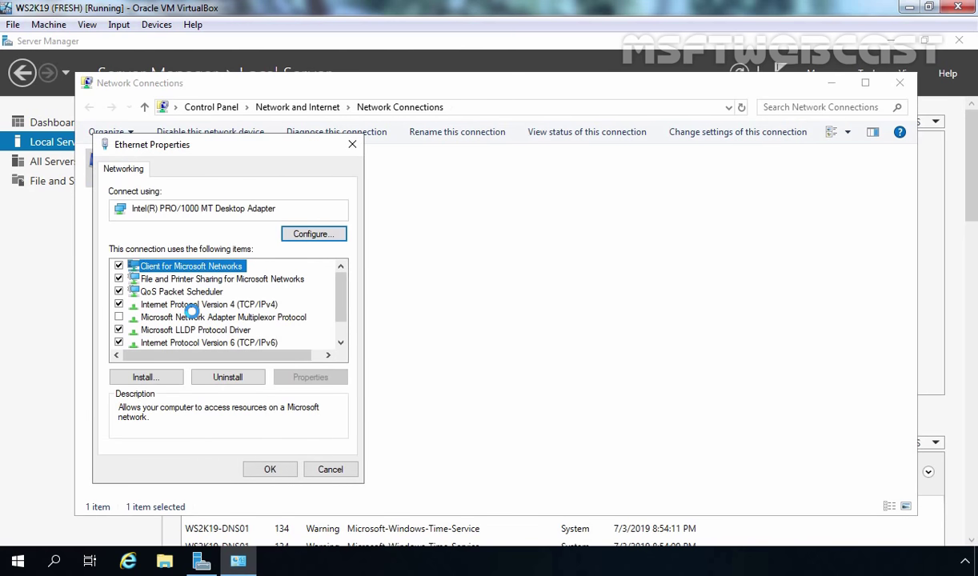
pyautogui.click(200, 344)
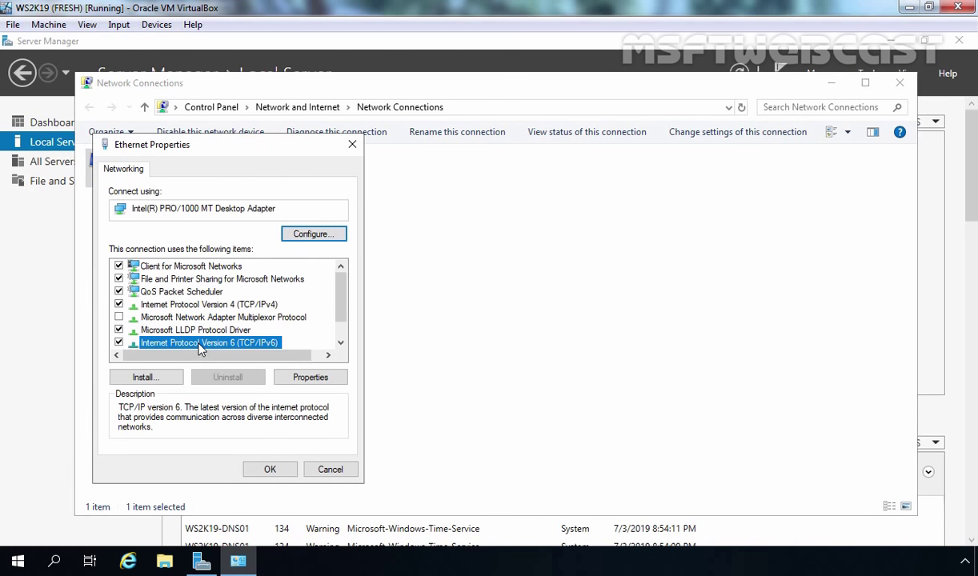
pyautogui.click(119, 342)
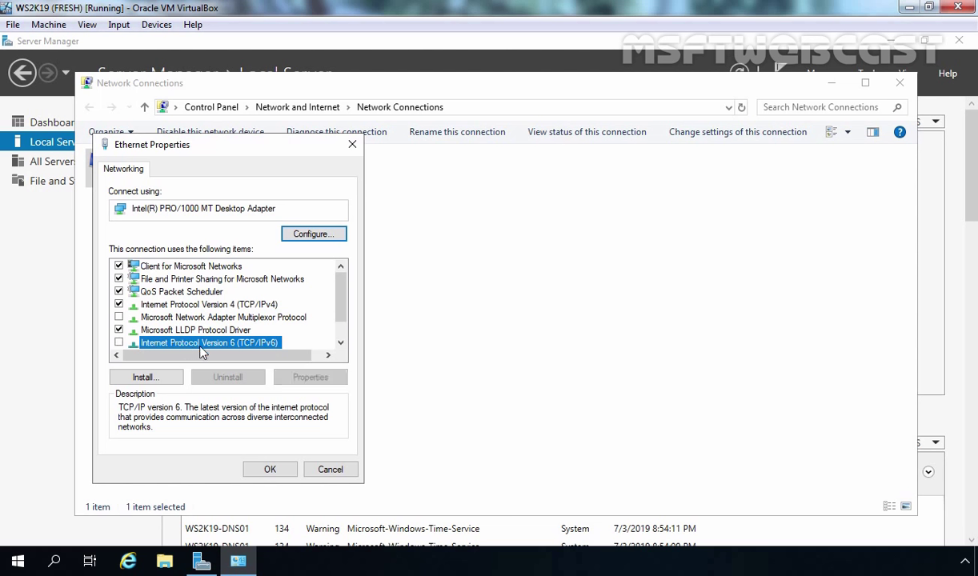
# Assign the adapter a static IPv4 address of 172.18.72.5 with subnet mask 255.255.255.0 and default gateway 172.18.72.1.
pyautogui.click(186, 305)
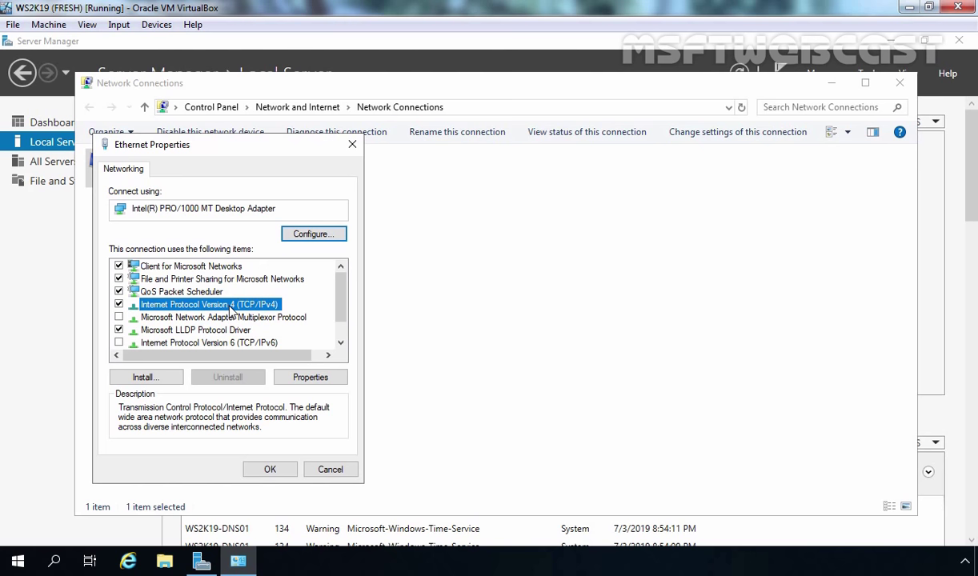
pyautogui.click(311, 379)
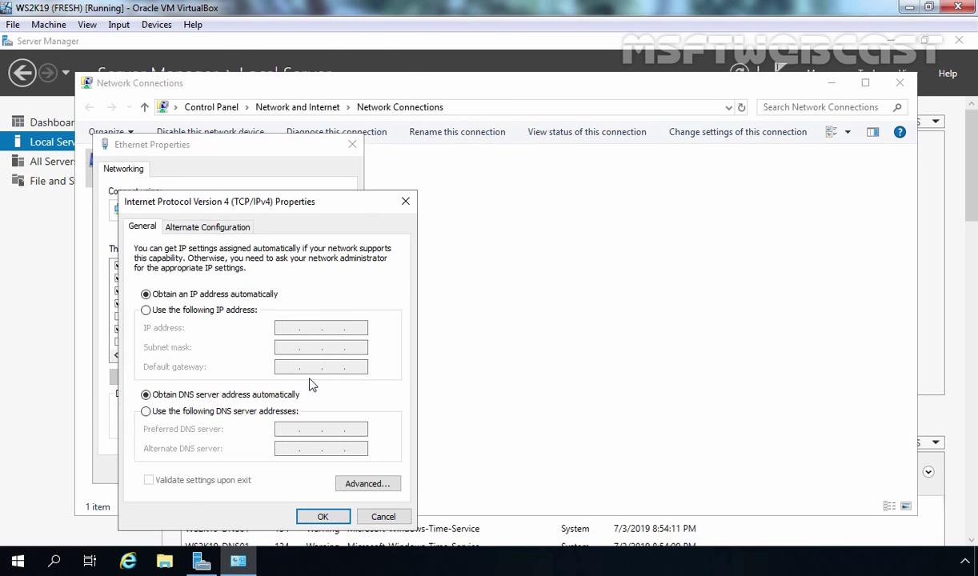
pyautogui.click(169, 312)
pyautogui.click(286, 328)
pyautogui.write('172.18.72.5')
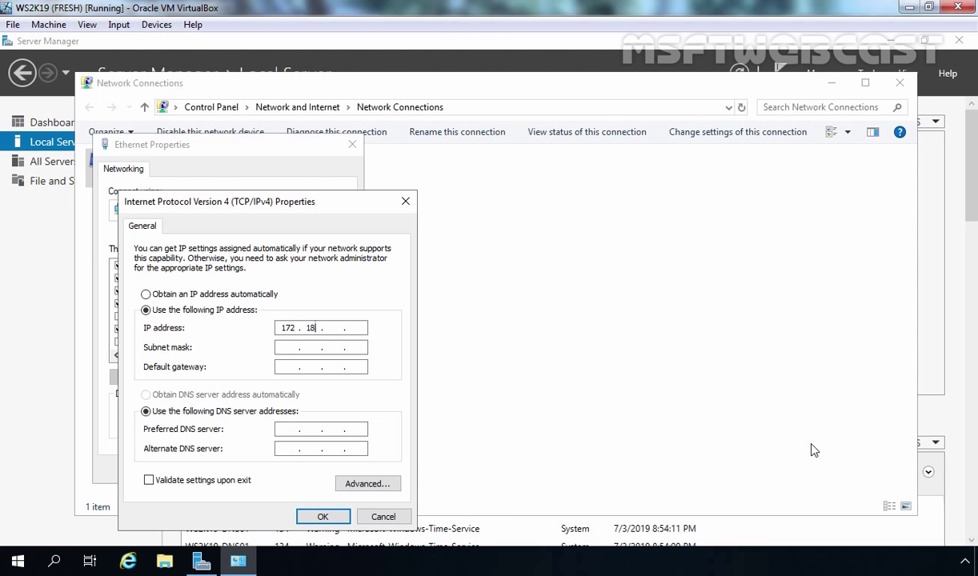
pyautogui.press('Tab')
pyautogui.write('255.255.255')
pyautogui.press('Tab')
pyautogui.write('172 . 18 . 72 . 1')
# Set the preferred DNS server to 172.18.72.5, save the adapter settings and refresh the local server properties.
pyautogui.press('Tab')
pyautogui.press('Tab')
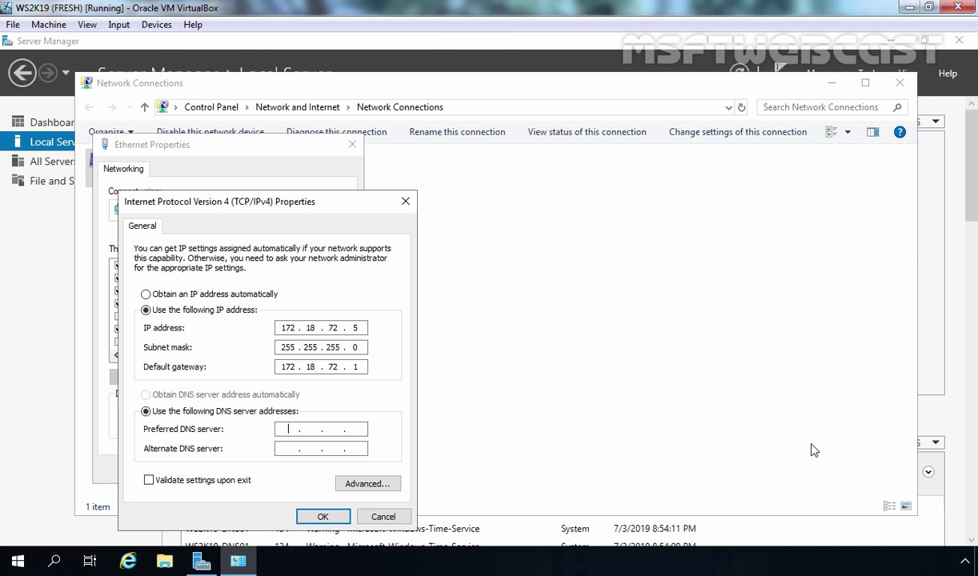
pyautogui.write('172.18.72.5')
pyautogui.click(322, 516)
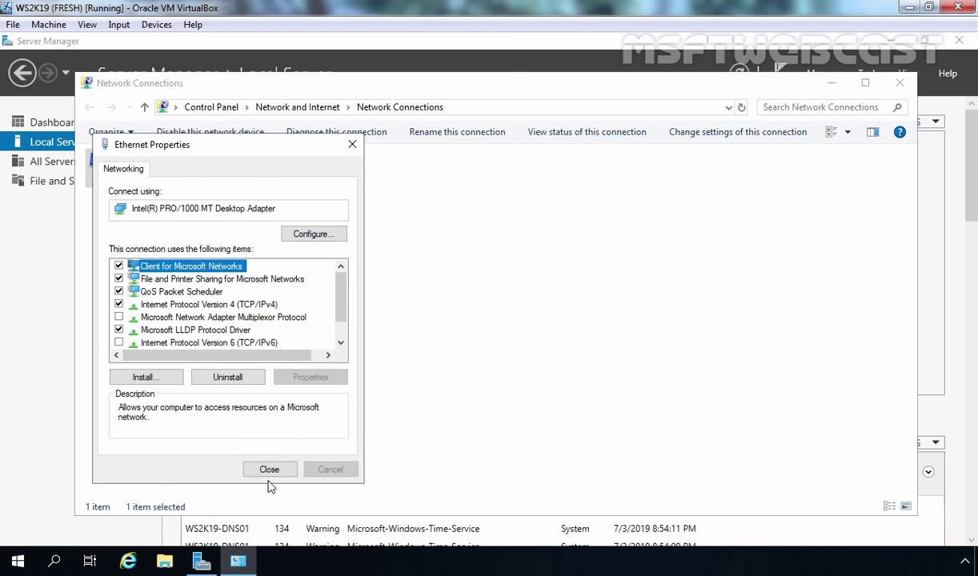
pyautogui.click(282, 470)
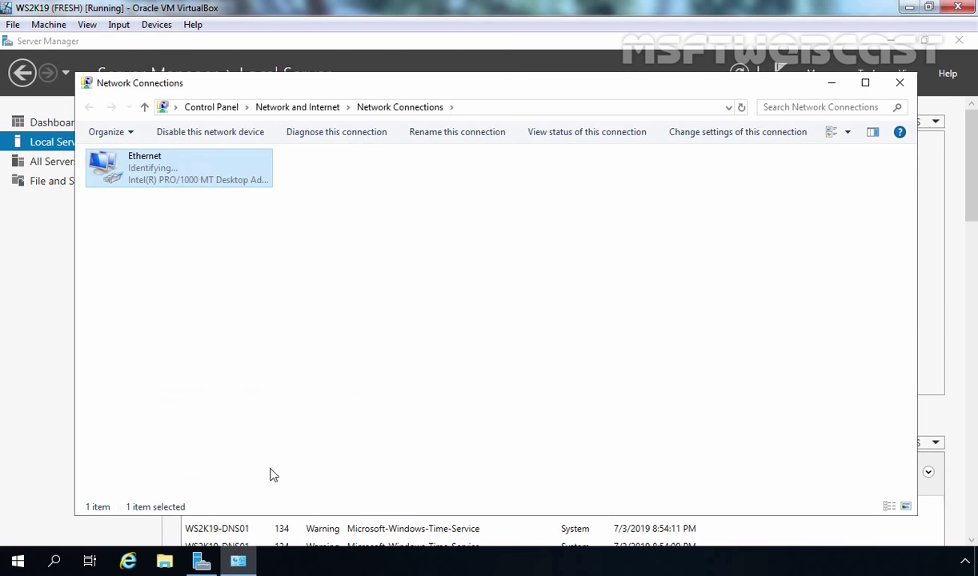
pyautogui.click(900, 83)
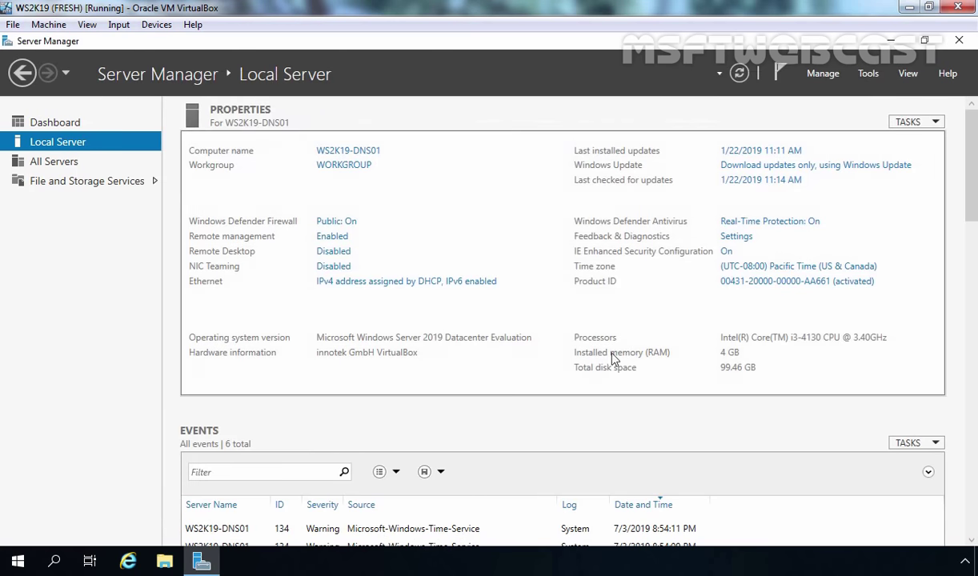
pyautogui.click(739, 73)
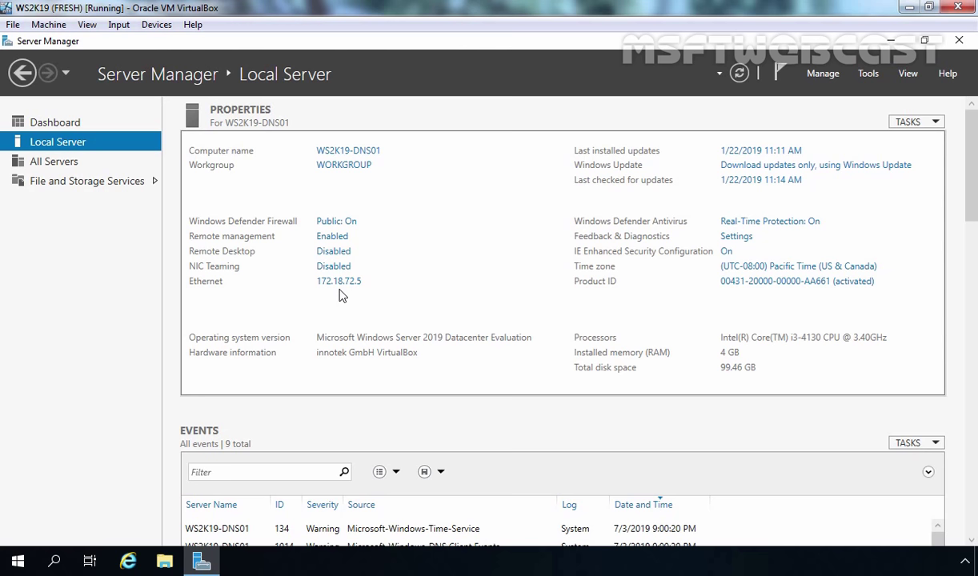
# Start adding roles and features with a role-based or feature-based installation on server WS2K19-DNS01.
pyautogui.click(822, 79)
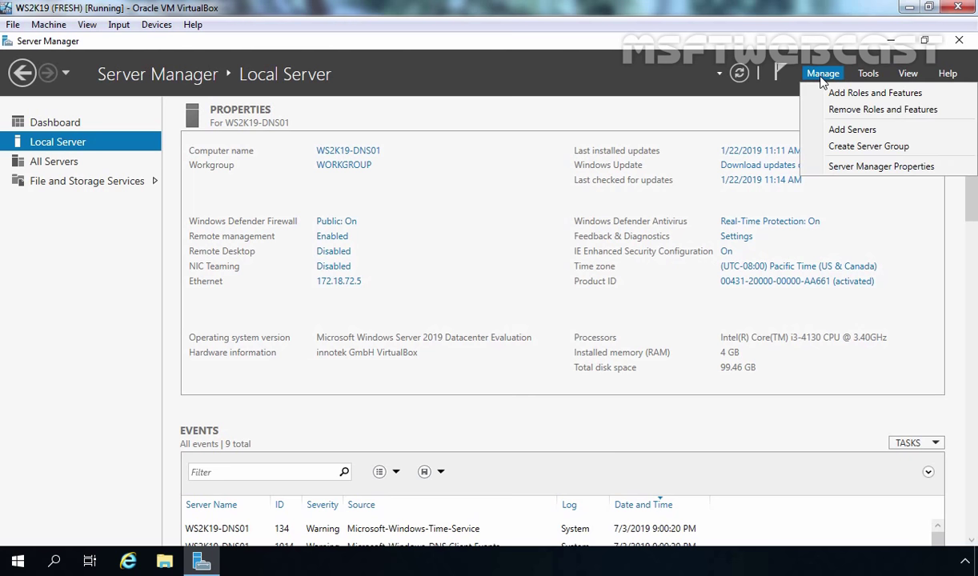
pyautogui.click(857, 94)
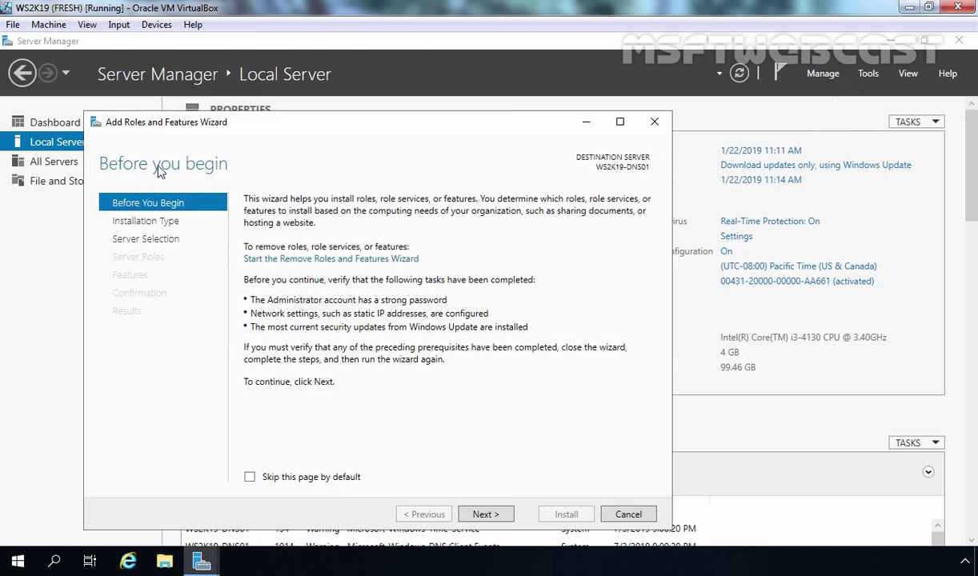
pyautogui.click(483, 516)
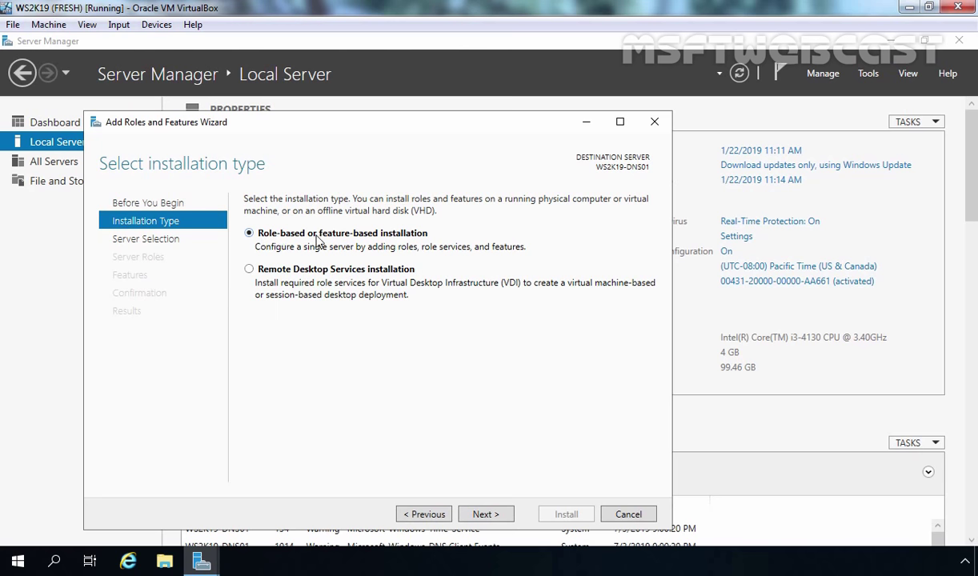
pyautogui.click(485, 516)
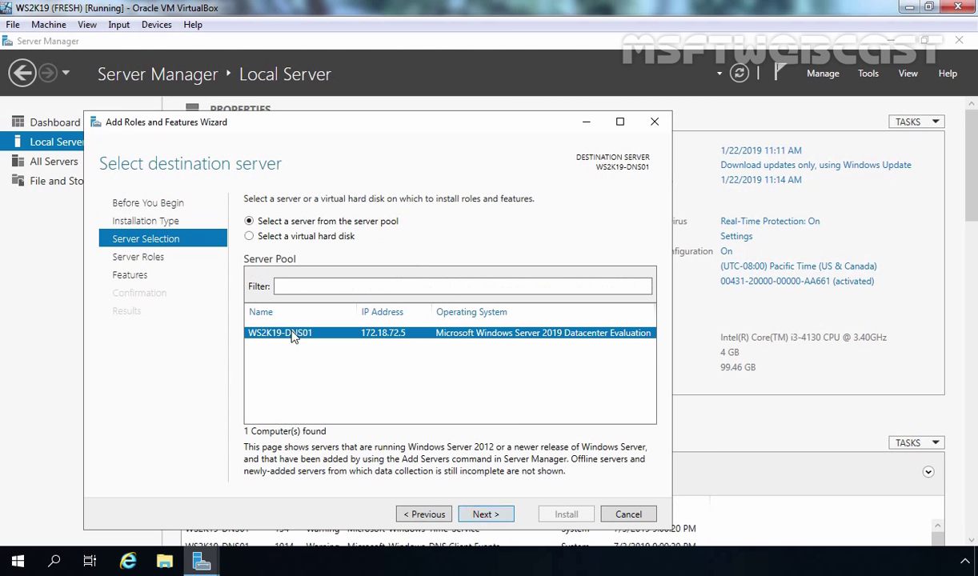
pyautogui.click(485, 514)
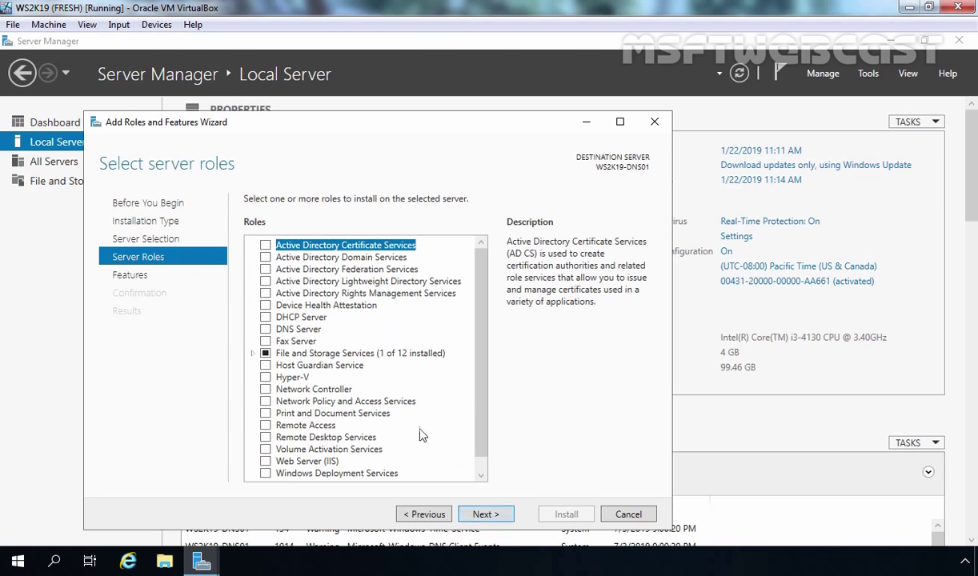
# Select the DNS Server role and add its required DNS Server Tools, including the management tools.
pyautogui.click(290, 326)
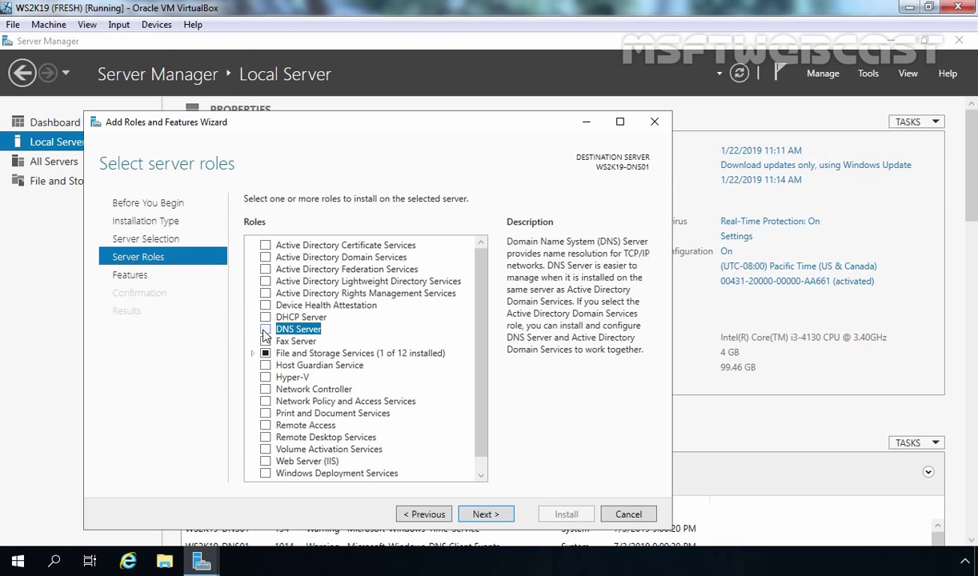
pyautogui.click(265, 330)
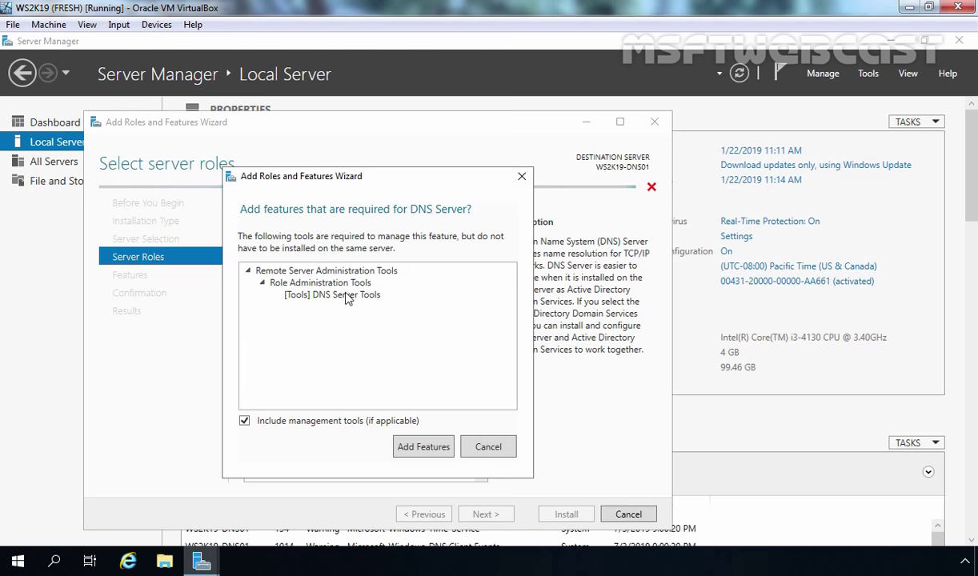
pyautogui.click(424, 450)
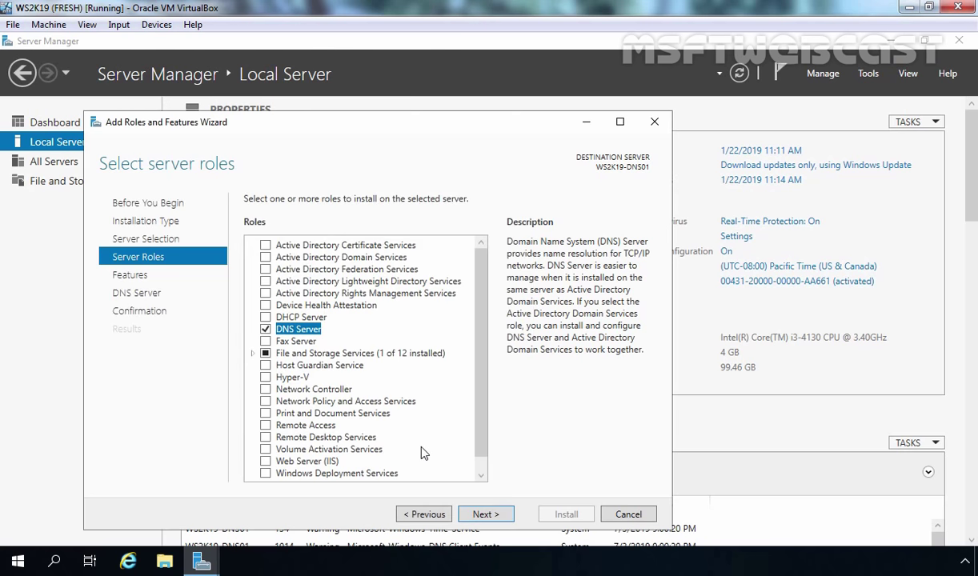
# Install the DNS Server role without additional features and close the wizard once installation finishes.
pyautogui.click(485, 516)
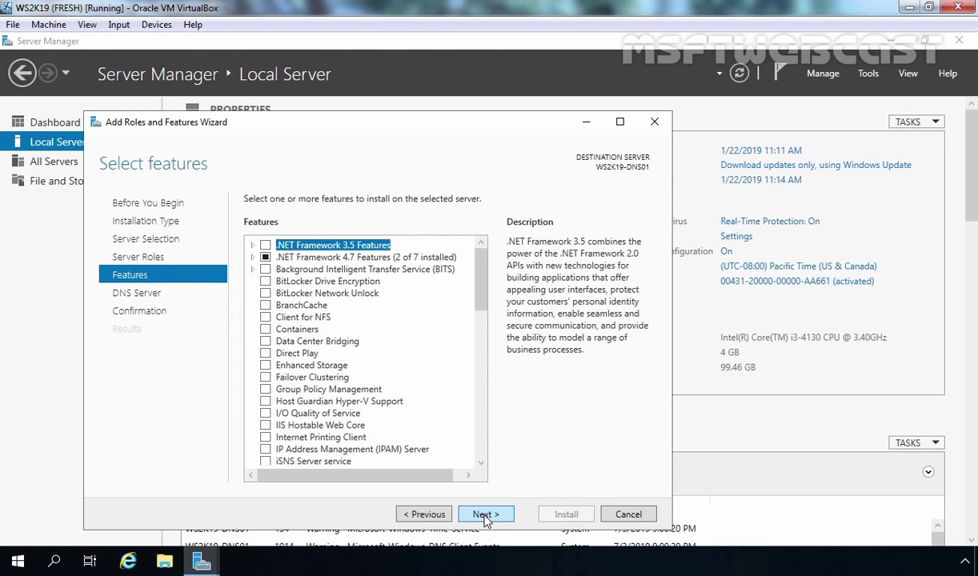
pyautogui.click(485, 515)
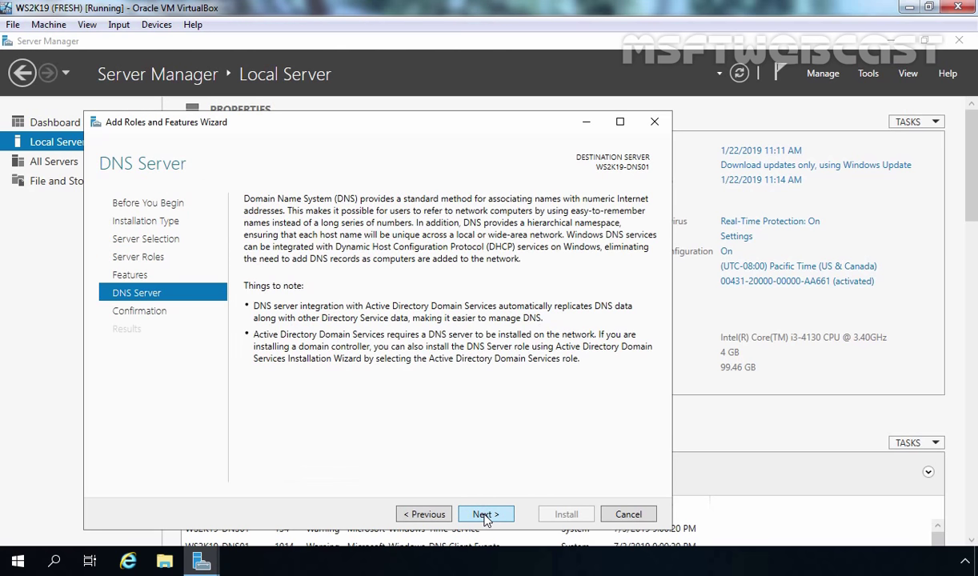
pyautogui.click(485, 516)
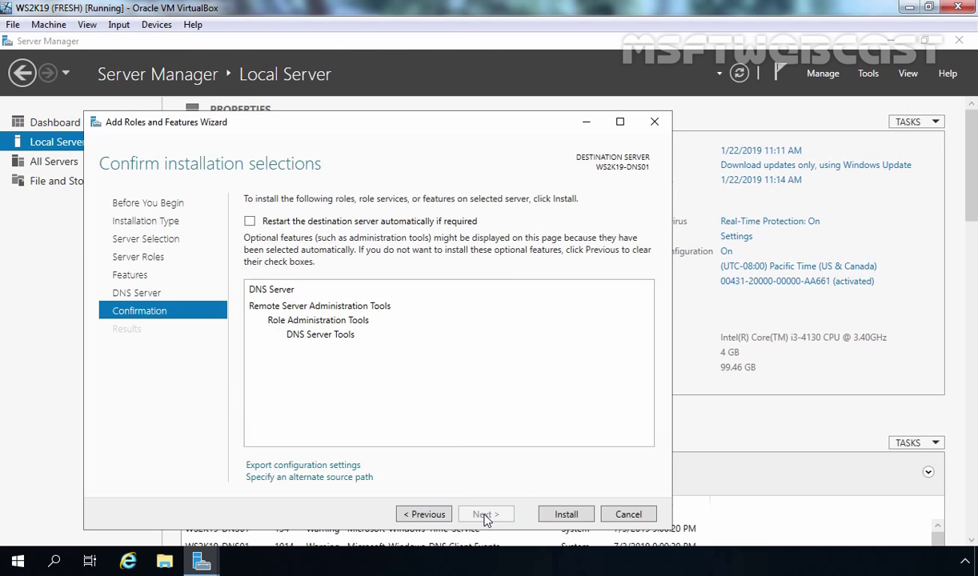
pyautogui.click(566, 515)
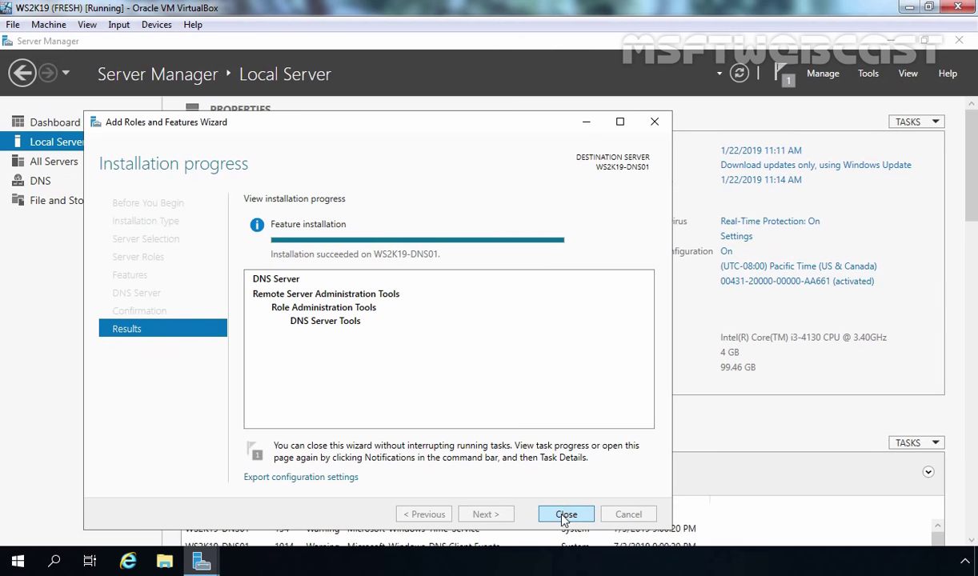
pyautogui.click(565, 515)
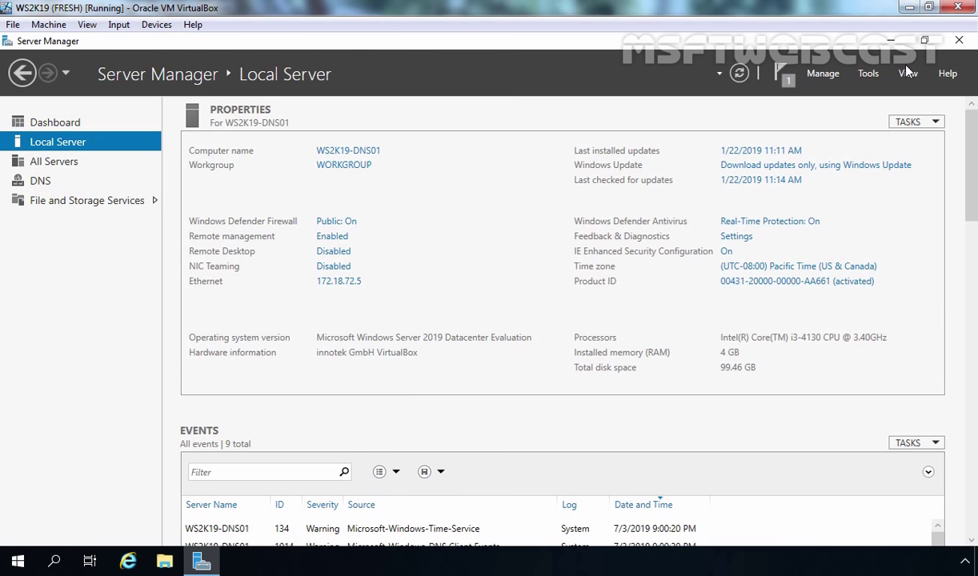
# Open DNS Manager and expand the WS2K19-DNS01 server.
pyautogui.click(871, 74)
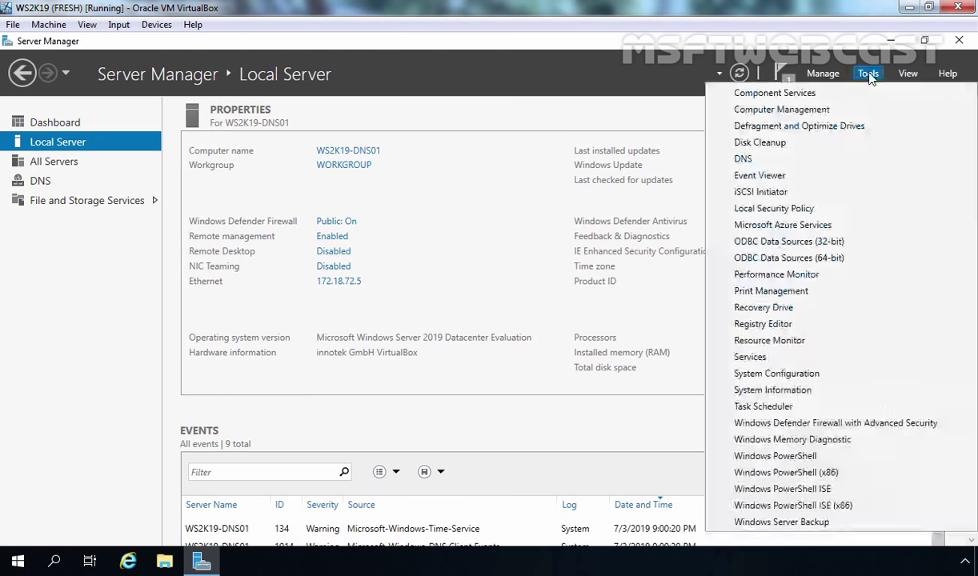
pyautogui.click(849, 160)
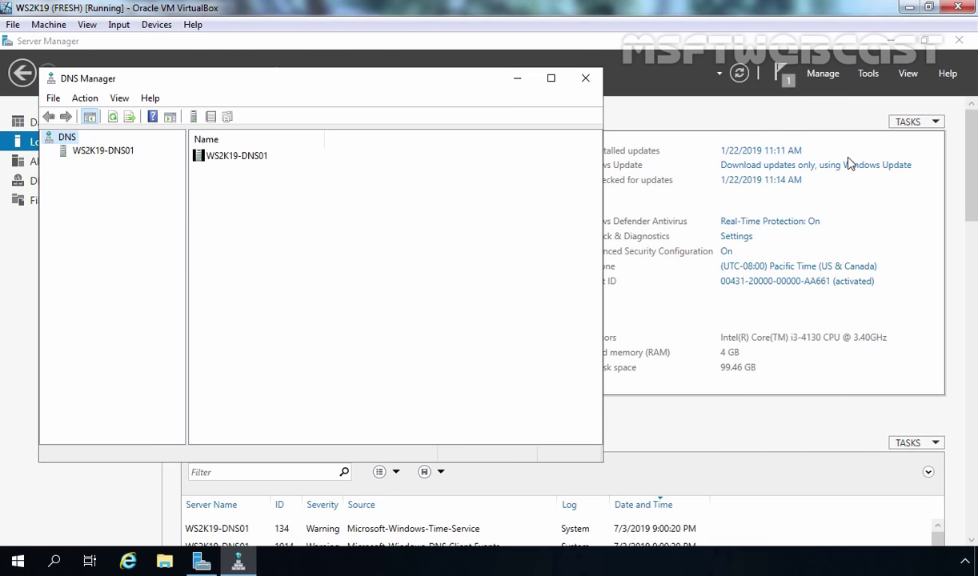
pyautogui.click(110, 152)
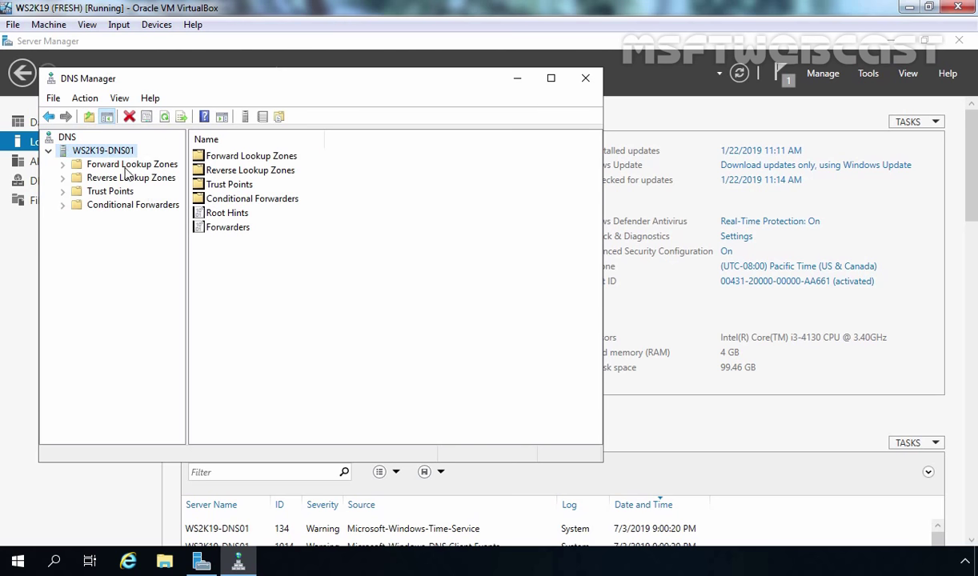
# Start a new zone under Forward Lookup Zones and choose Primary zone as its type.
pyautogui.click(120, 165)
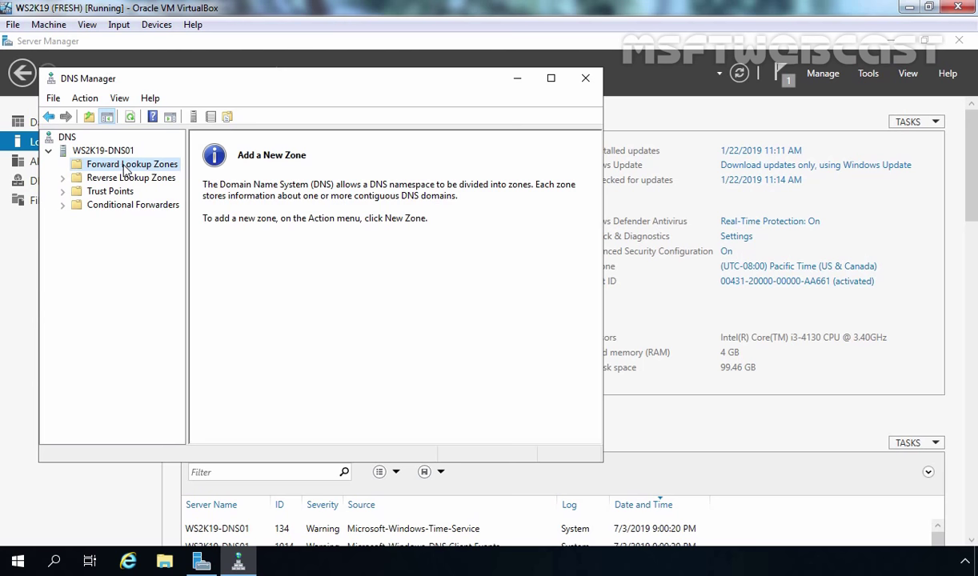
pyautogui.rightClick(125, 166)
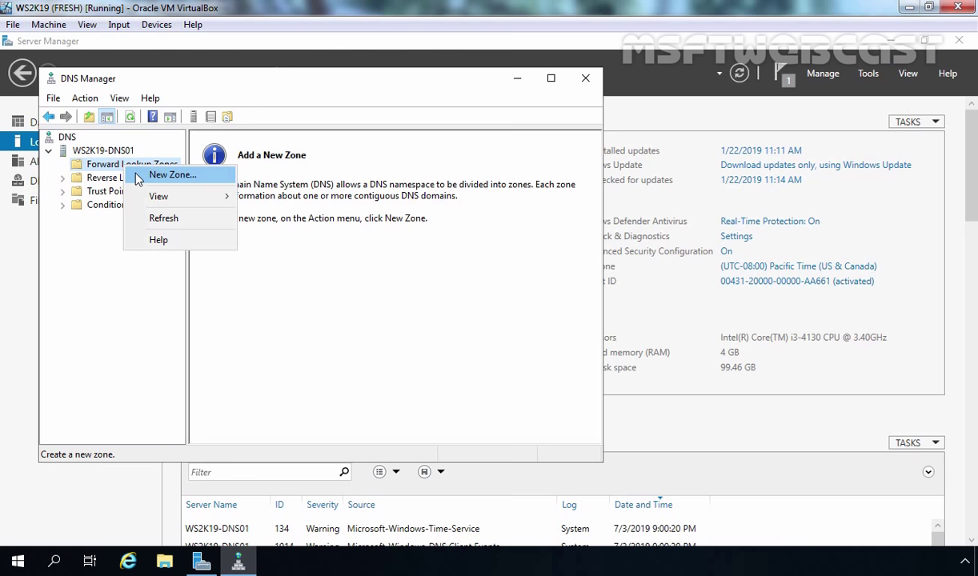
pyautogui.click(138, 177)
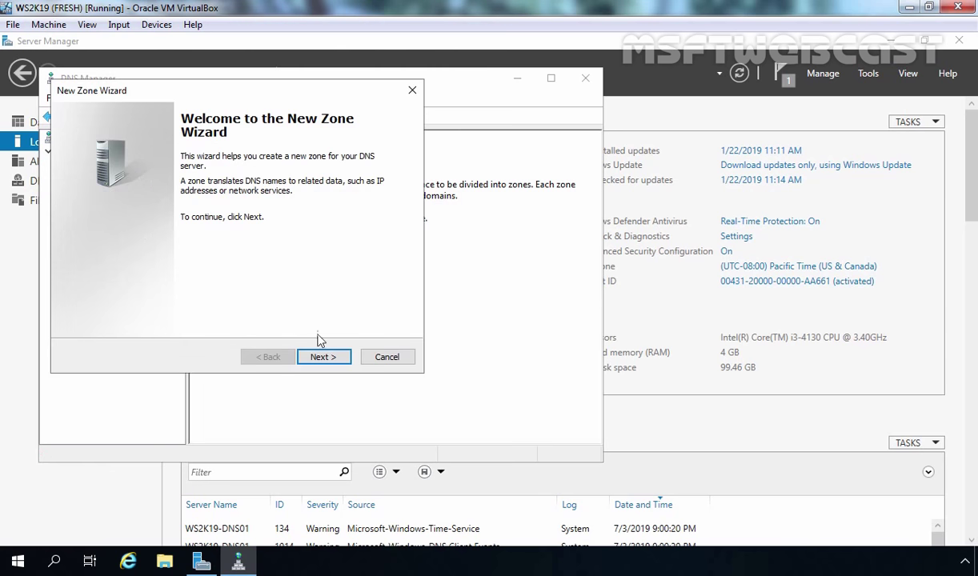
pyautogui.click(321, 360)
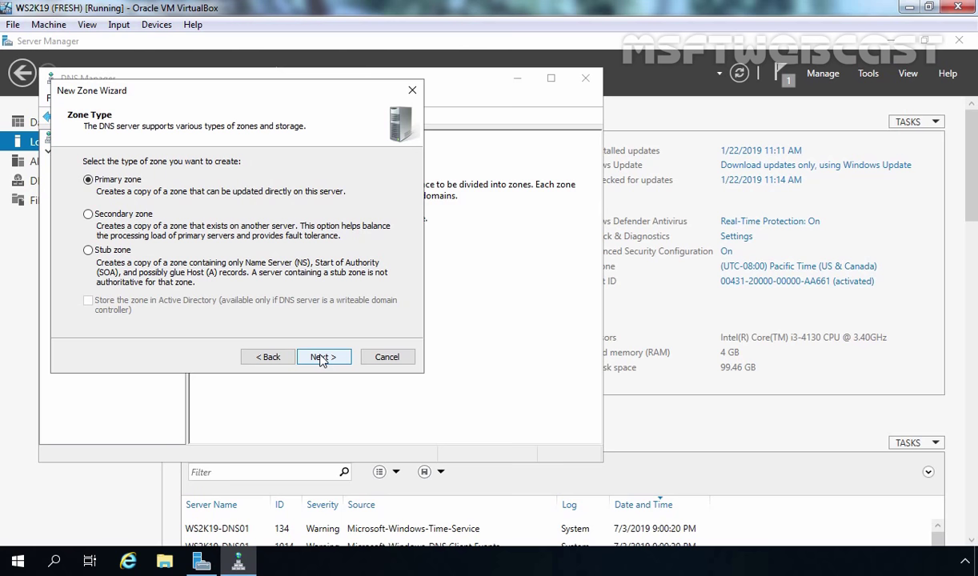
pyautogui.click(321, 358)
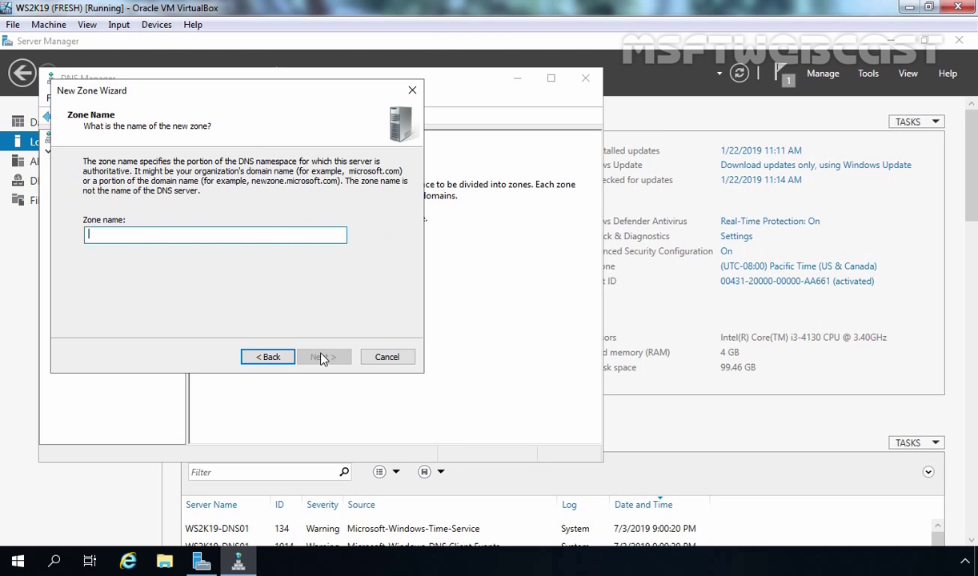
# Name the forward zone msftwebcast.com, create it with a new zone file and no dynamic updates, and open it.
pyautogui.write('msftwebca')
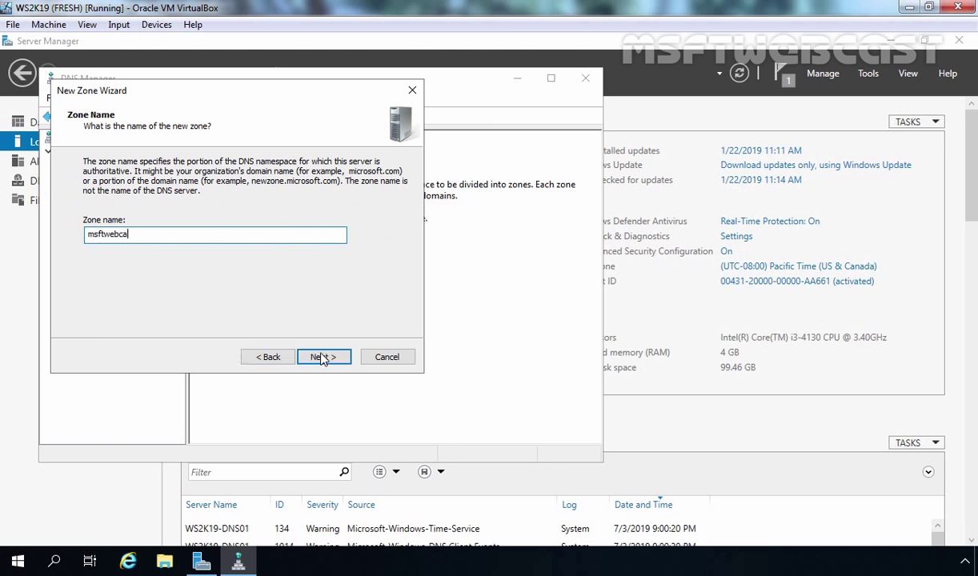
pyautogui.write('st.com')
pyautogui.click(322, 357)
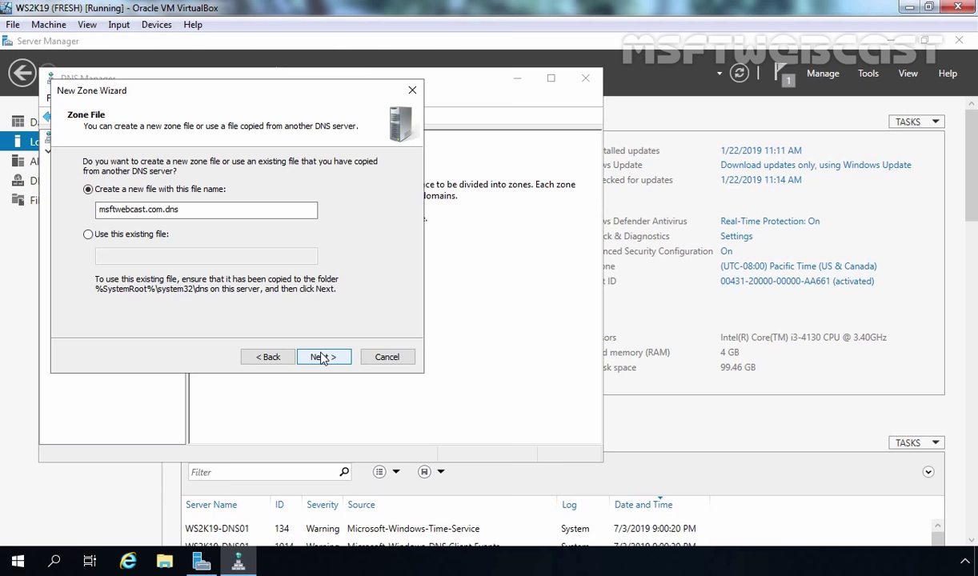
pyautogui.click(324, 358)
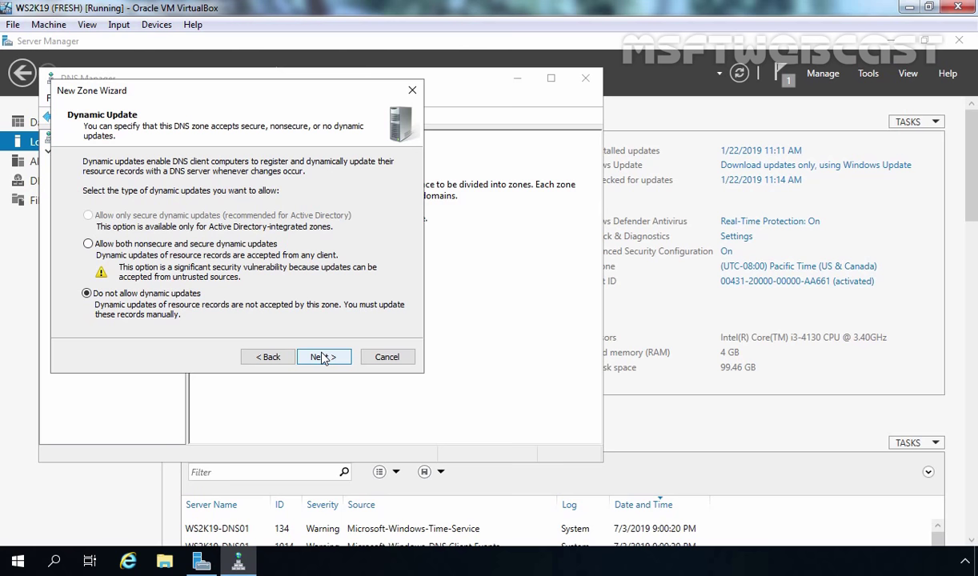
pyautogui.click(324, 358)
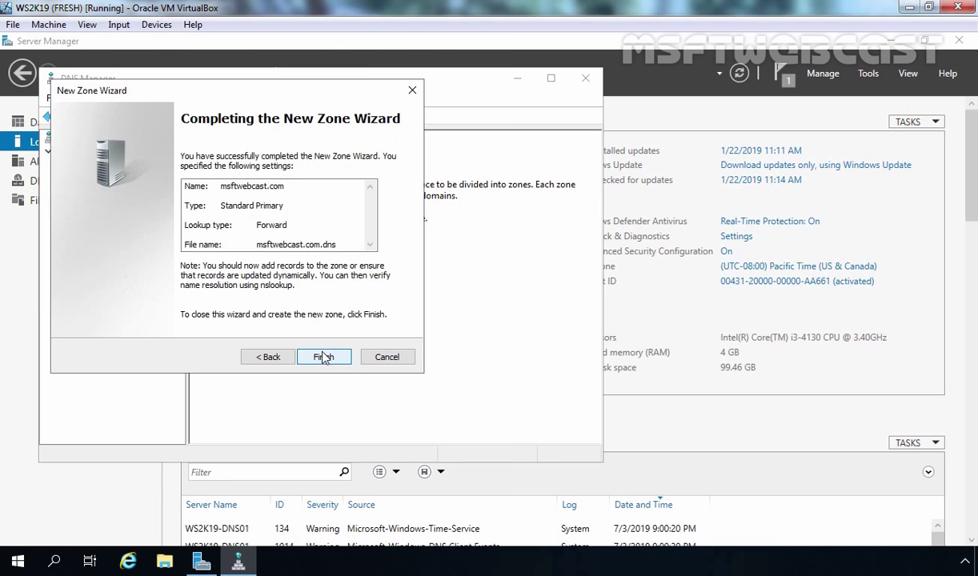
pyautogui.click(323, 358)
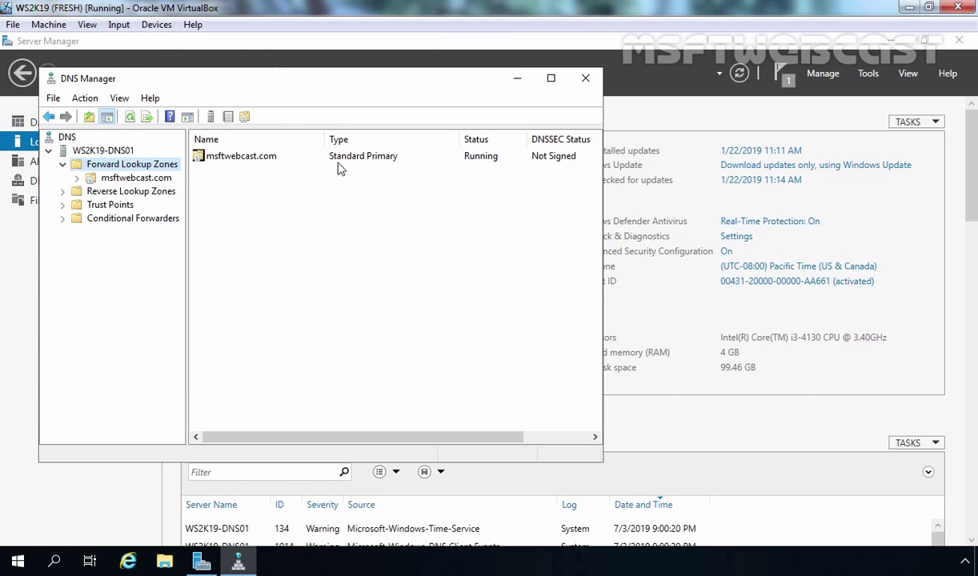
pyautogui.click(128, 178)
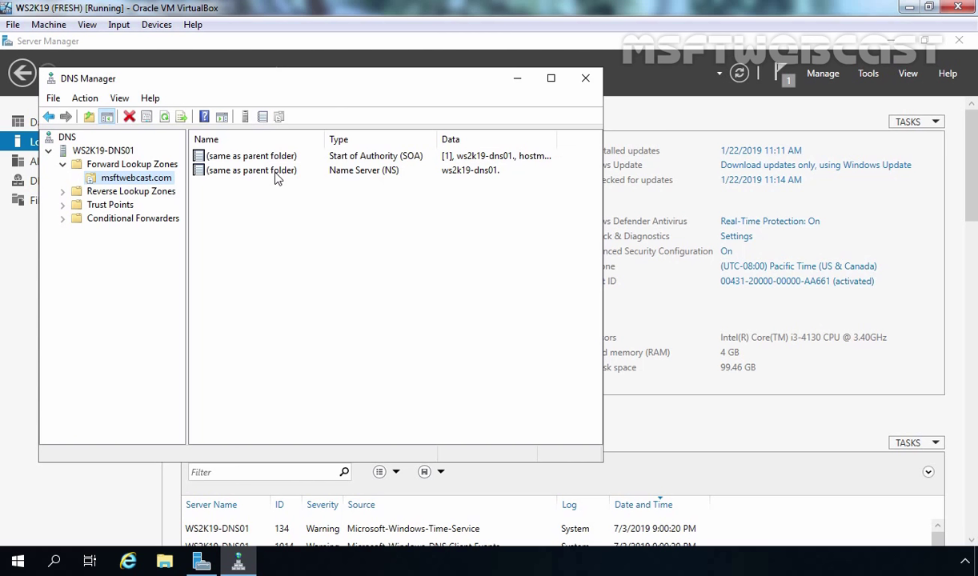
# Start a new zone under Reverse Lookup Zones as a Primary zone for IPv4 reverse lookup.
pyautogui.click(128, 193)
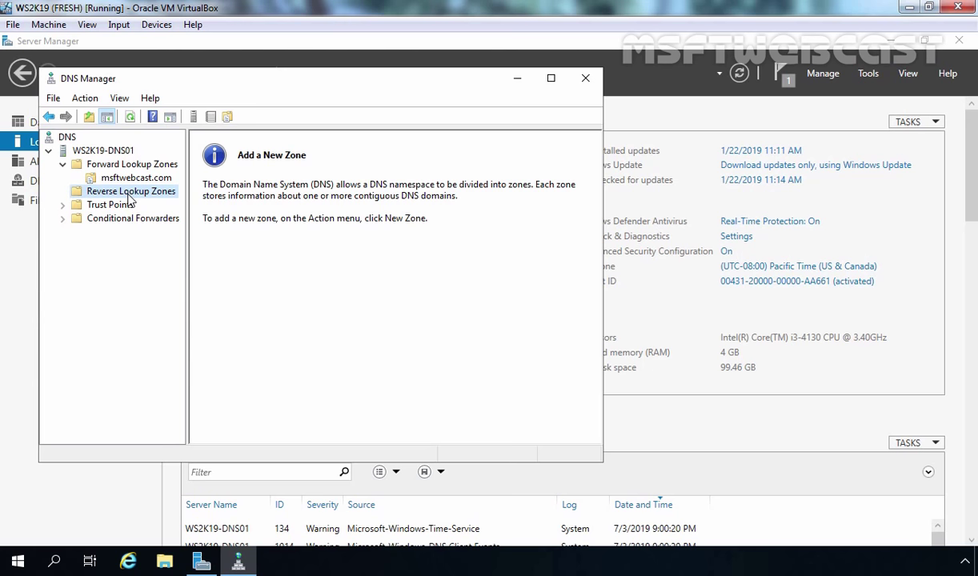
pyautogui.rightClick(131, 198)
pyautogui.click(165, 202)
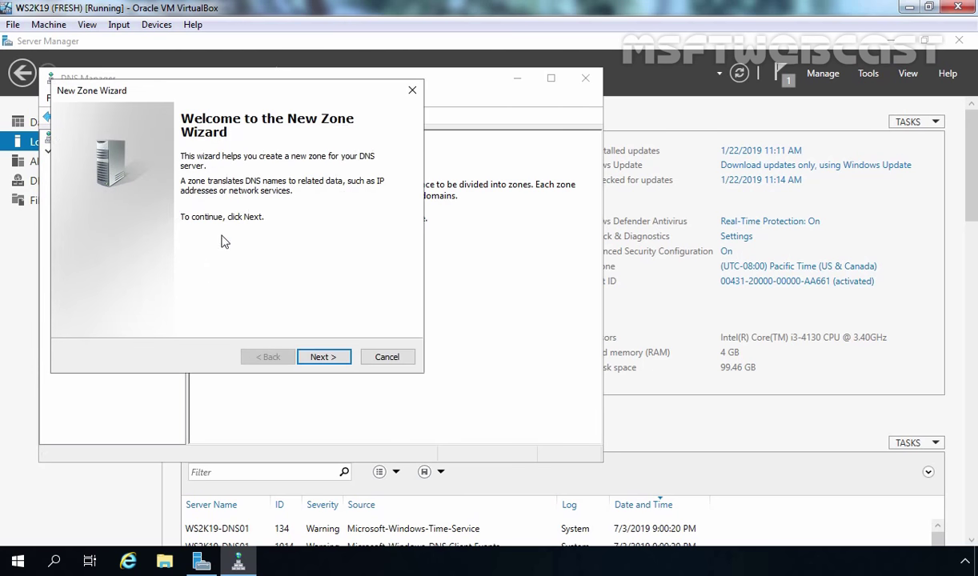
pyautogui.click(323, 360)
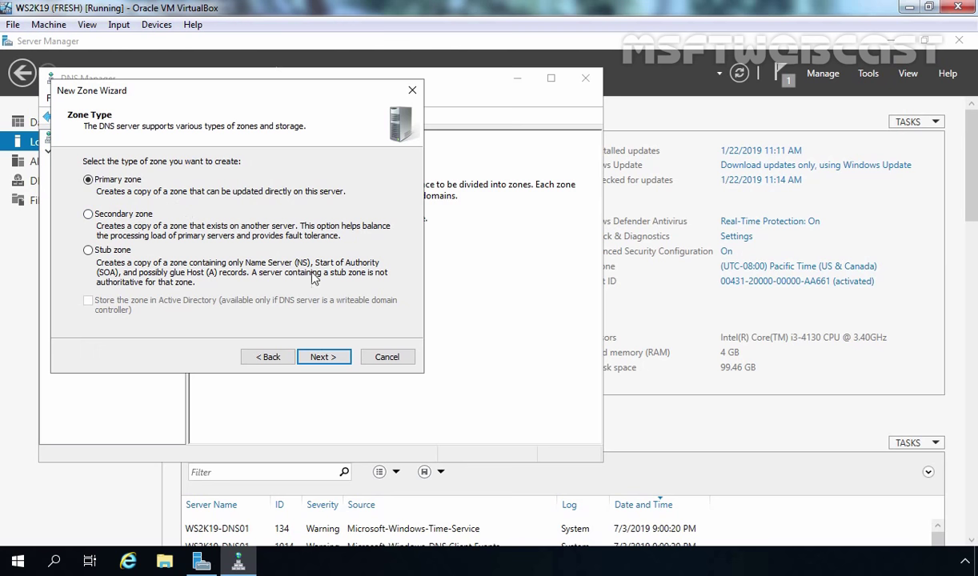
pyautogui.click(325, 360)
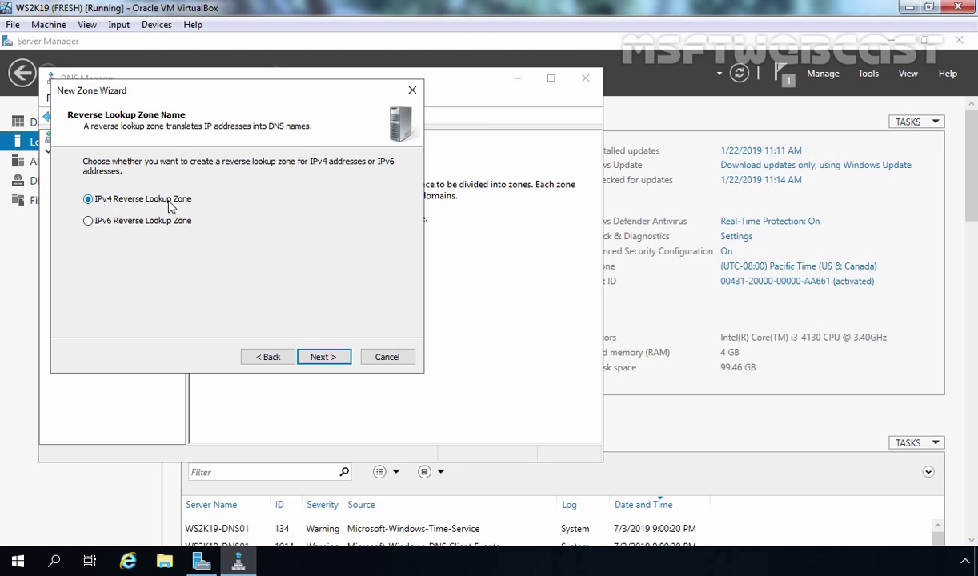
pyautogui.click(324, 360)
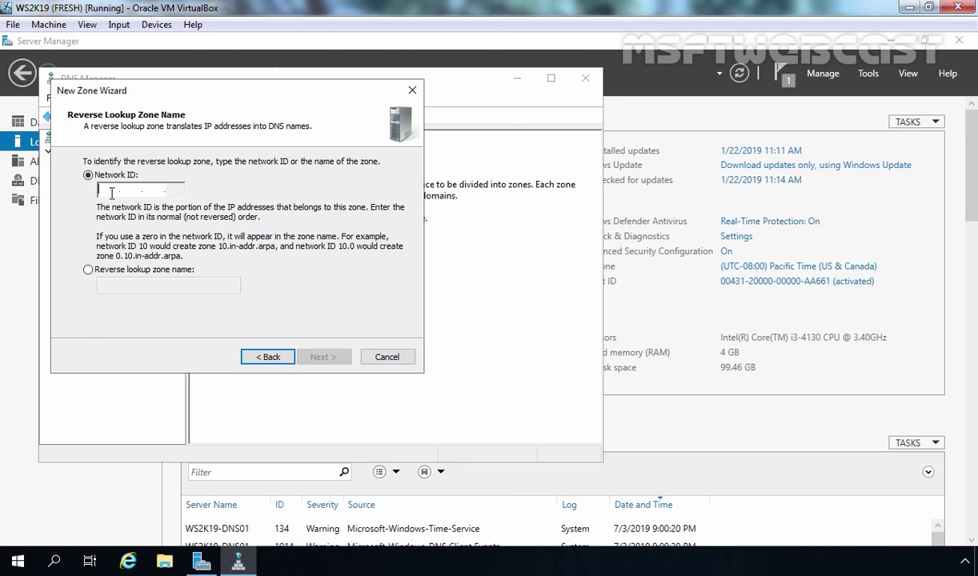
# Set the network ID to 172.18.72, create the zone with a new file and no dynamic updates, and expand Reverse Lookup Zones.
pyautogui.write('172.18.72')
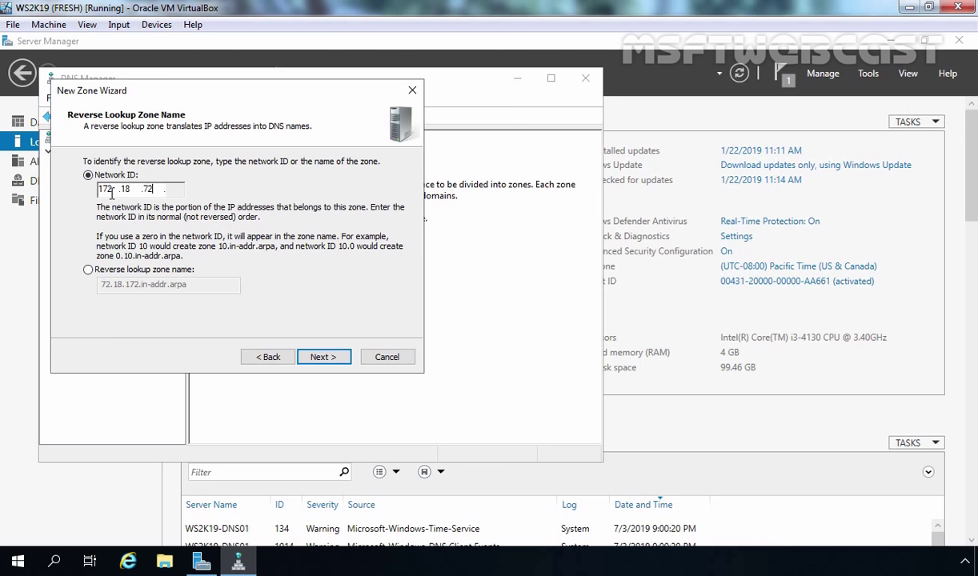
pyautogui.click(324, 359)
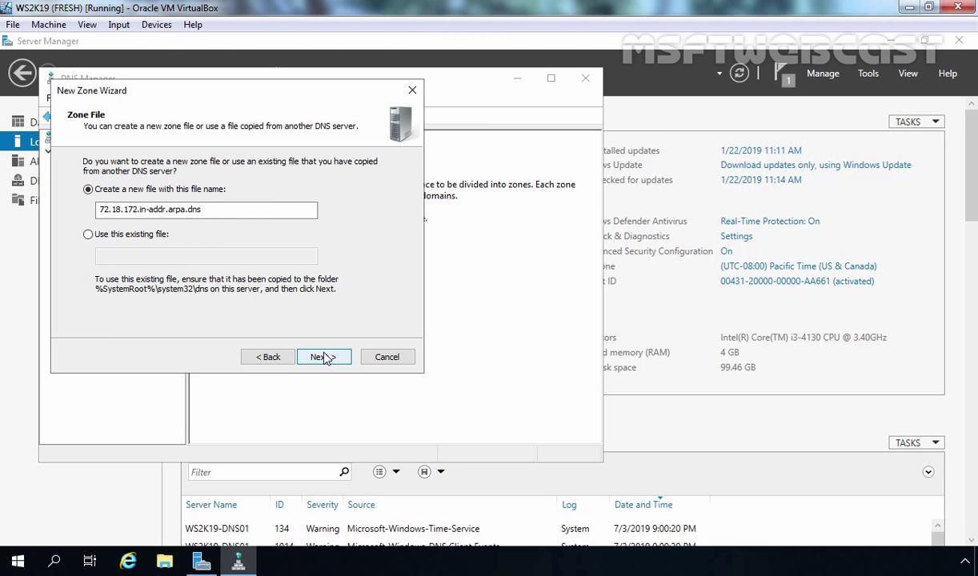
pyautogui.click(324, 358)
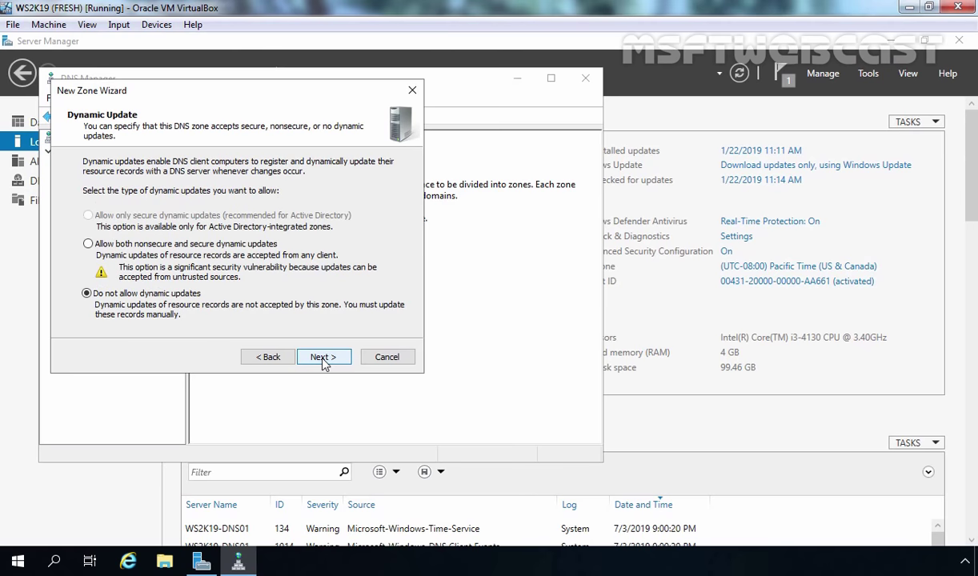
pyautogui.click(325, 358)
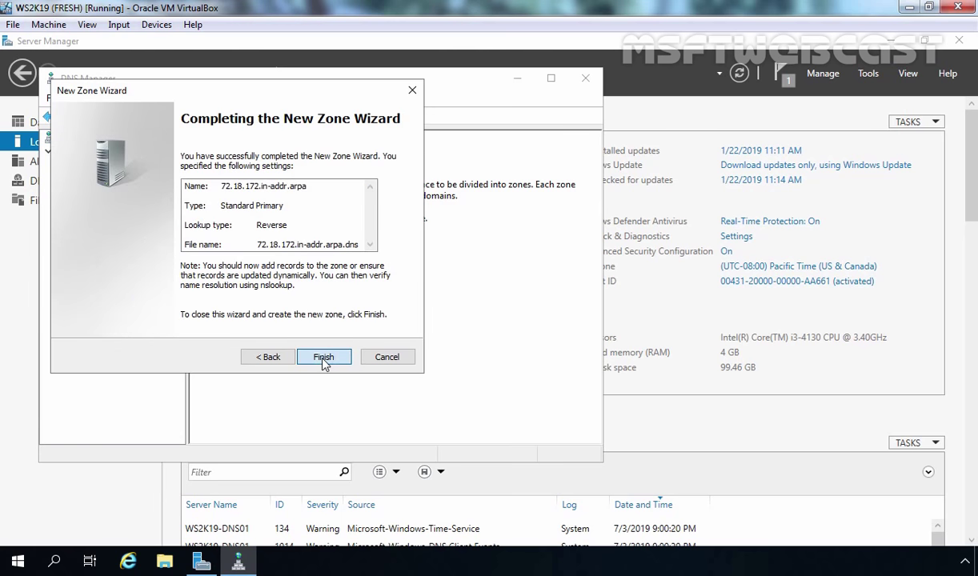
pyautogui.click(324, 358)
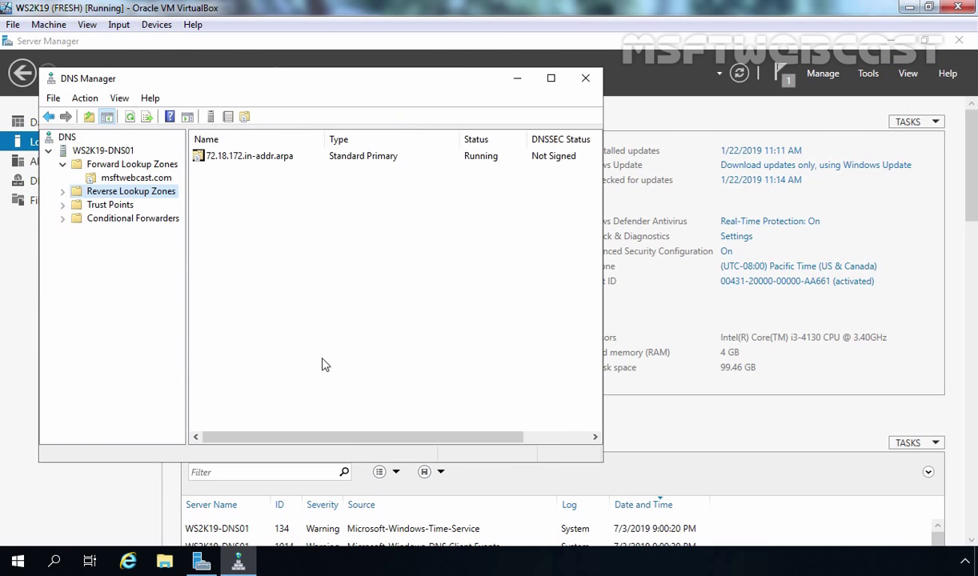
pyautogui.doubleClick(135, 194)
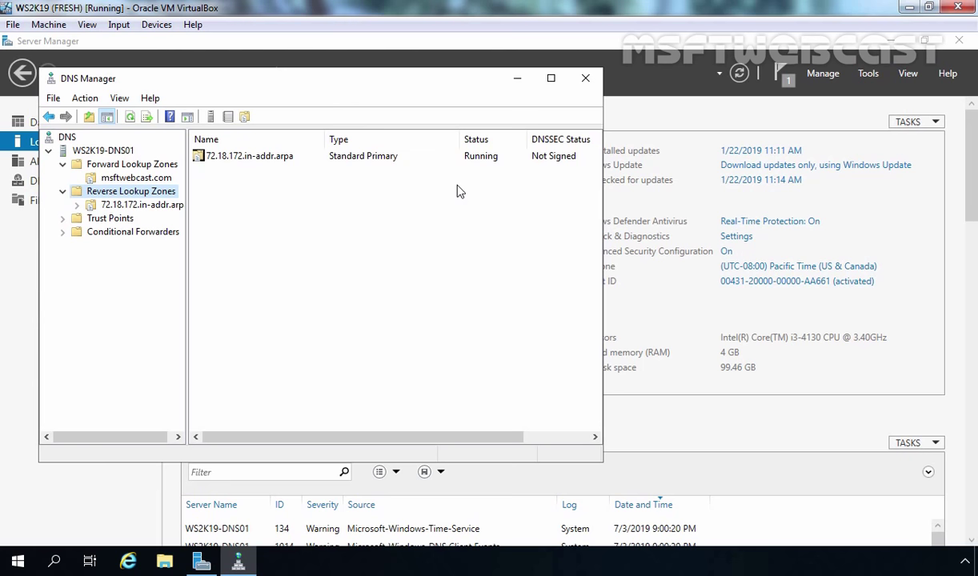
# Start a new host (A) record in the msftwebcast.com zone with the name ws2k19-dns01.
pyautogui.click(116, 178)
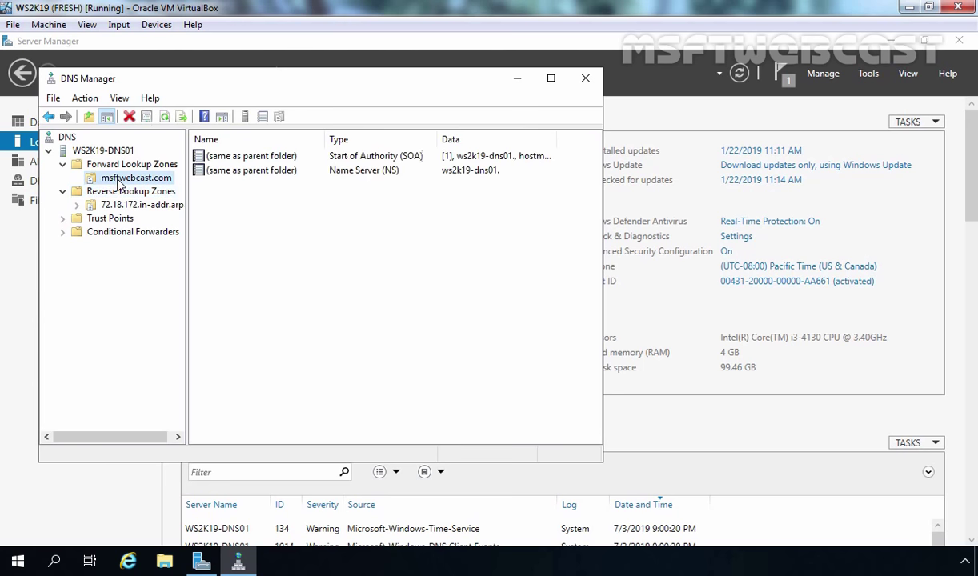
pyautogui.click(318, 244)
pyautogui.rightClick(318, 244)
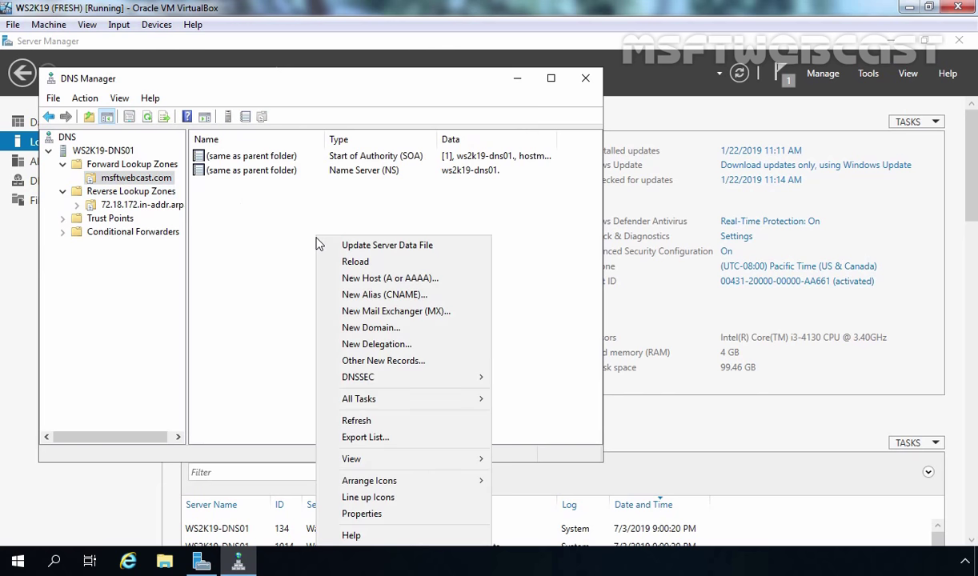
pyautogui.click(400, 282)
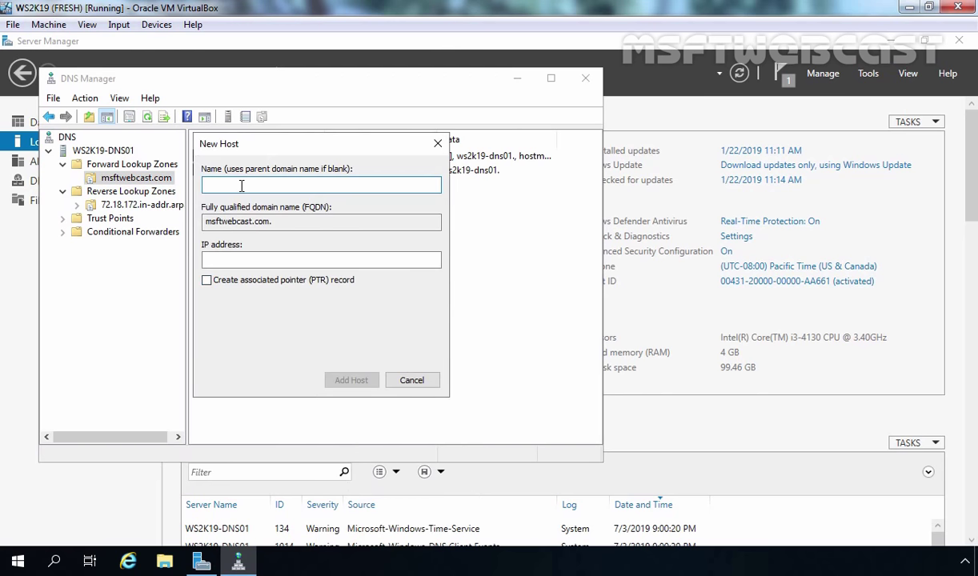
pyautogui.write('ws2k19')
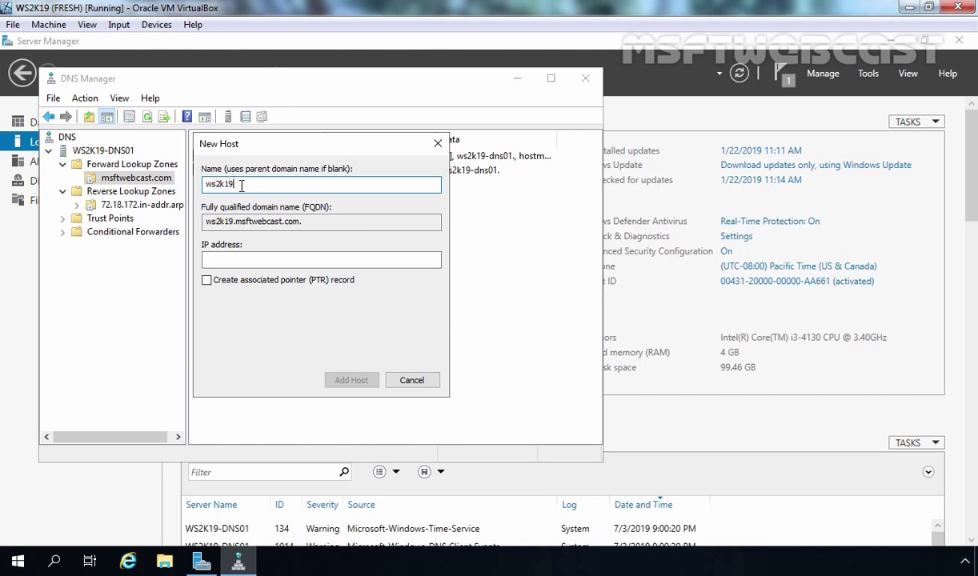
pyautogui.write('-dns01')
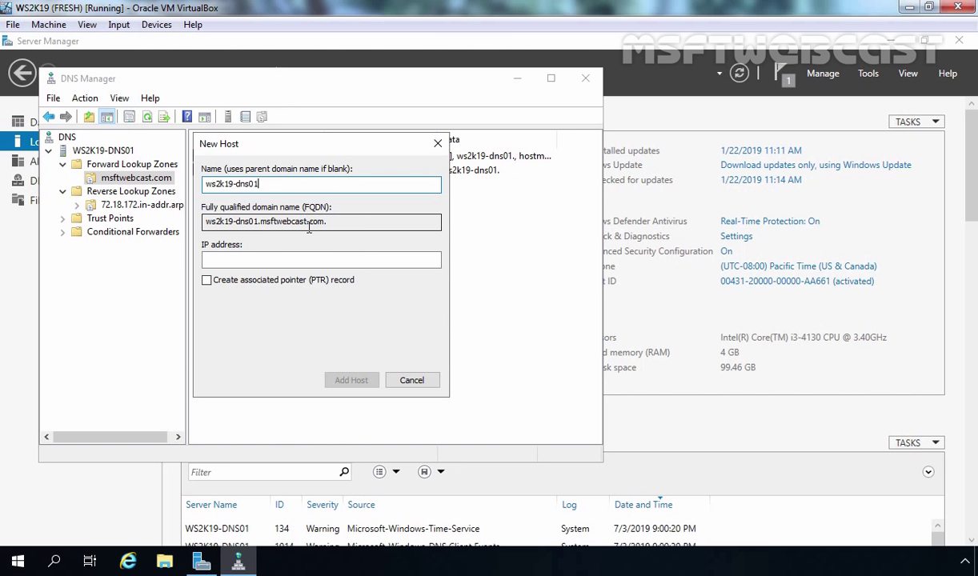
pyautogui.moveTo(259, 221); pyautogui.dragTo(333, 224)
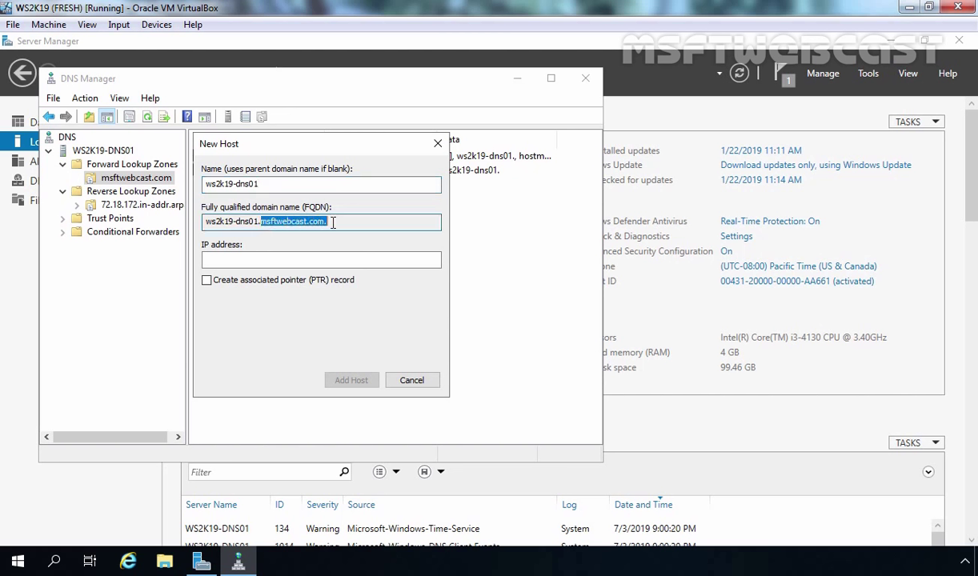
# Set the host's IP address to 172.18.72.5 and add the record without an associated pointer record.
pyautogui.click(280, 260)
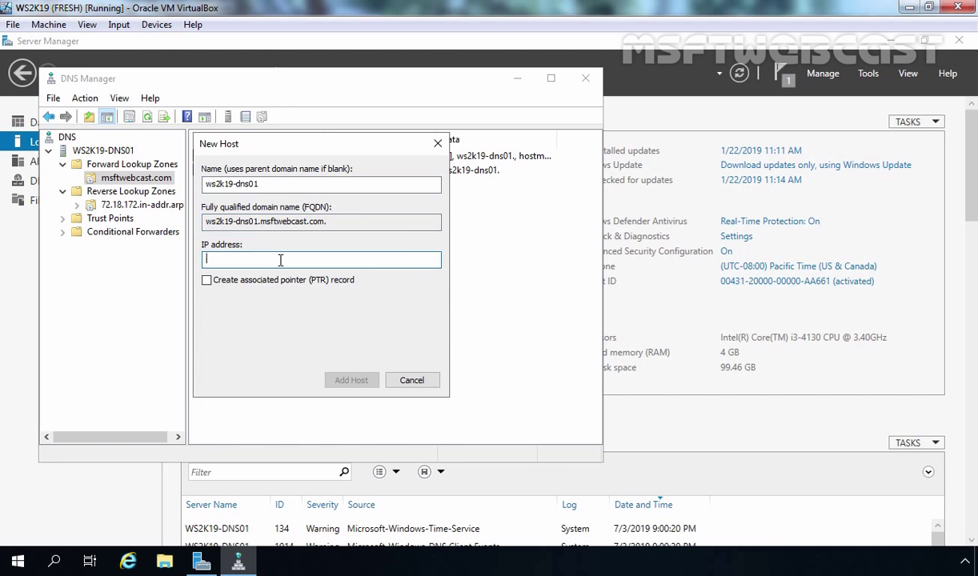
pyautogui.write('172.18.72.5')
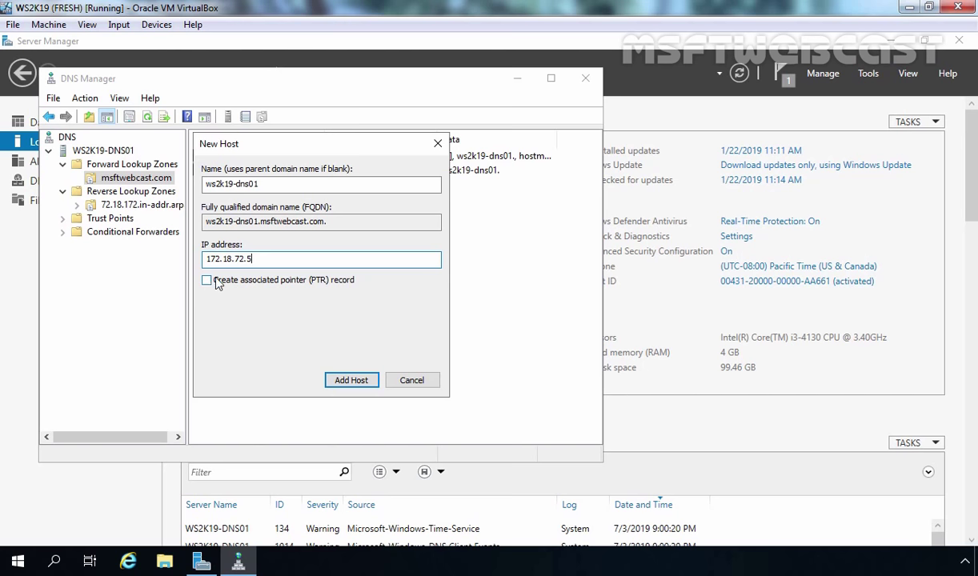
pyautogui.click(349, 378)
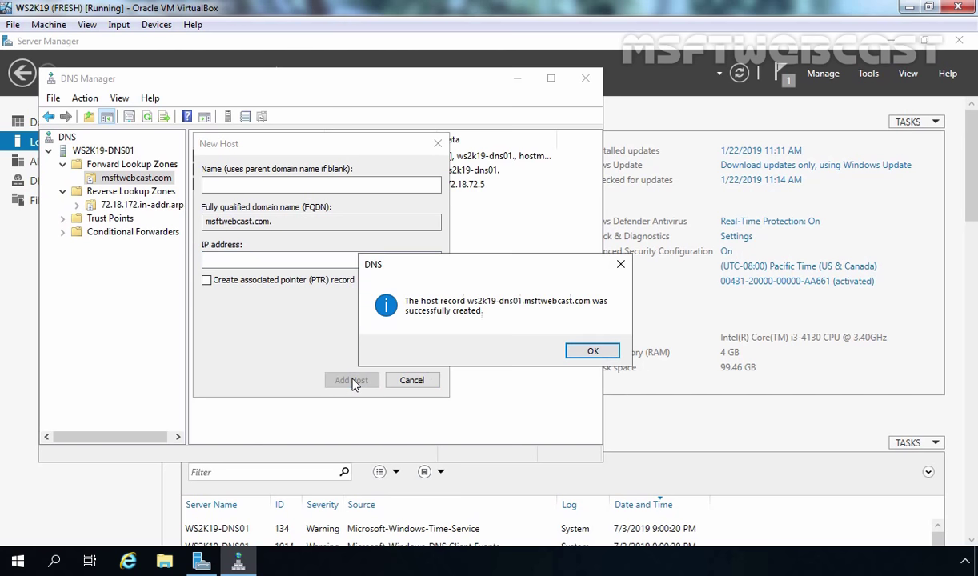
pyautogui.click(588, 351)
pyautogui.click(413, 382)
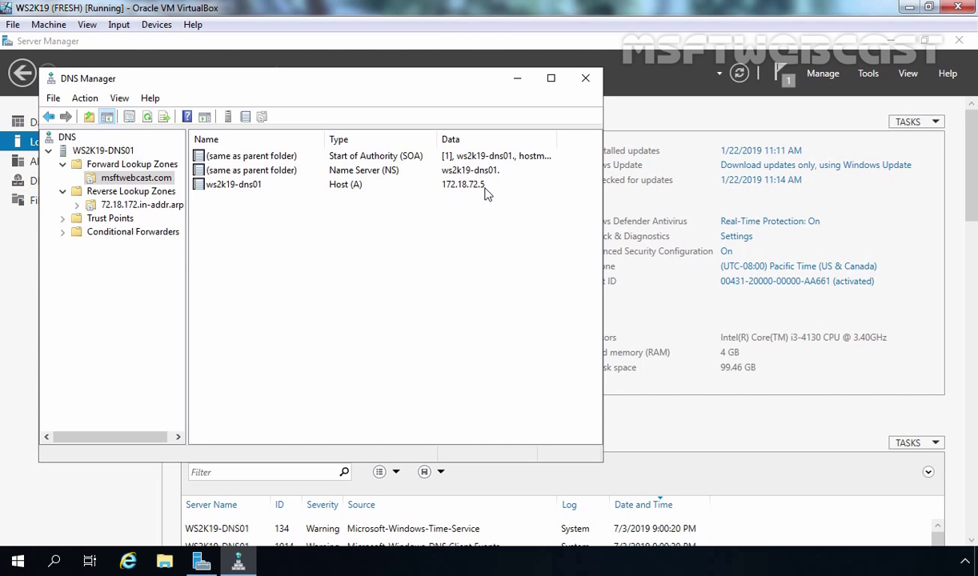
# Create a pointer (PTR) record in the 72.18.172.in-addr.arpa zone, choosing the ws2k19-dns01 host record from the msftwebcast.com forward zone.
pyautogui.click(126, 207)
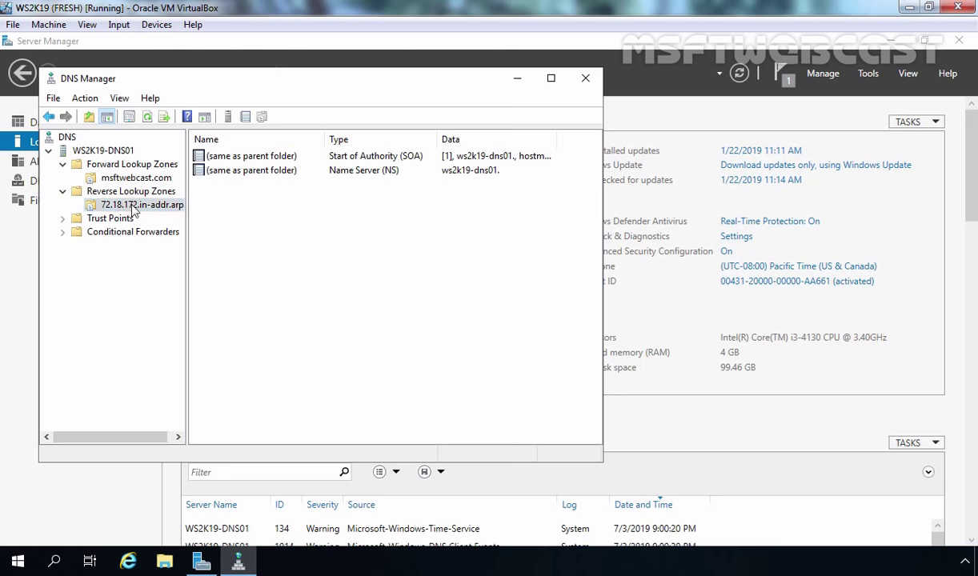
pyautogui.rightClick(323, 221)
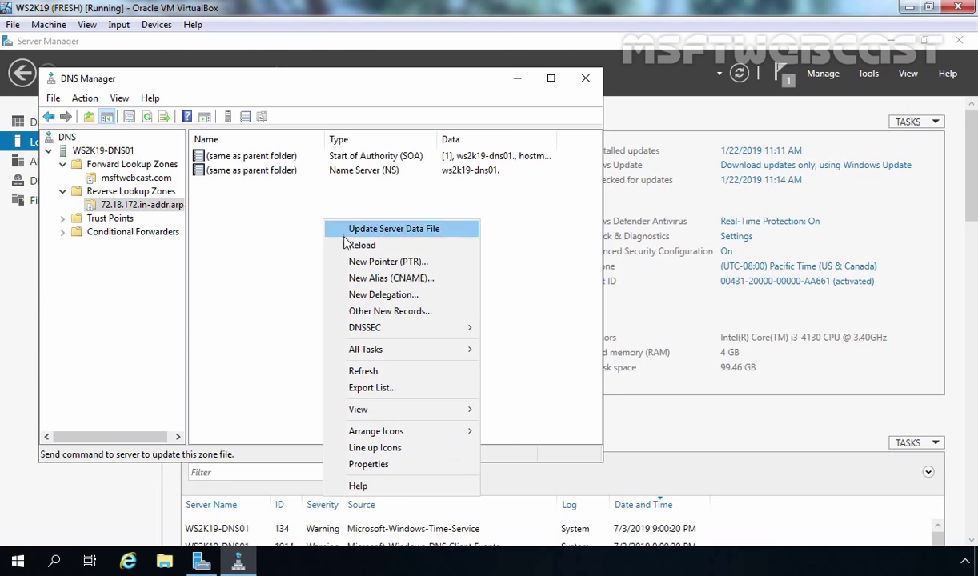
pyautogui.click(360, 265)
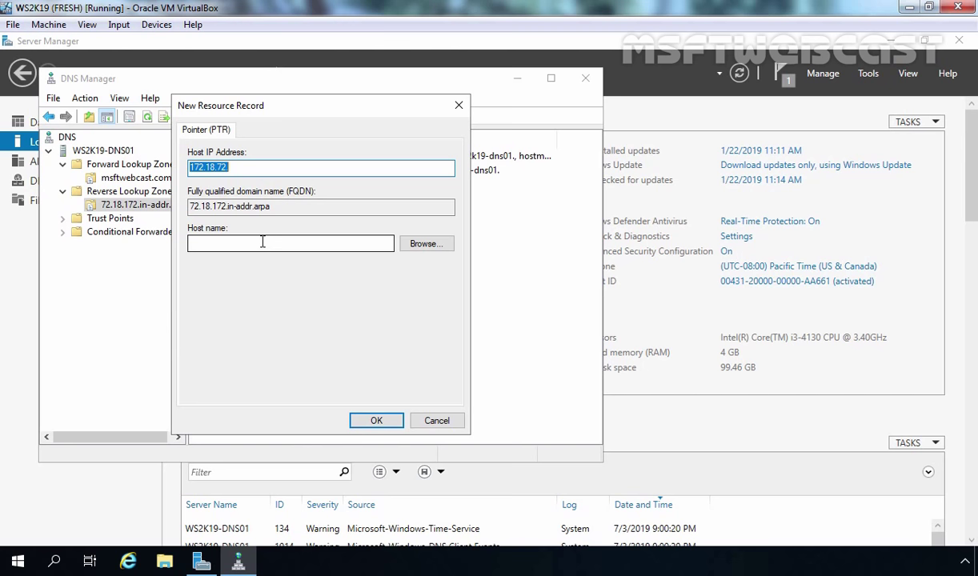
pyautogui.click(425, 244)
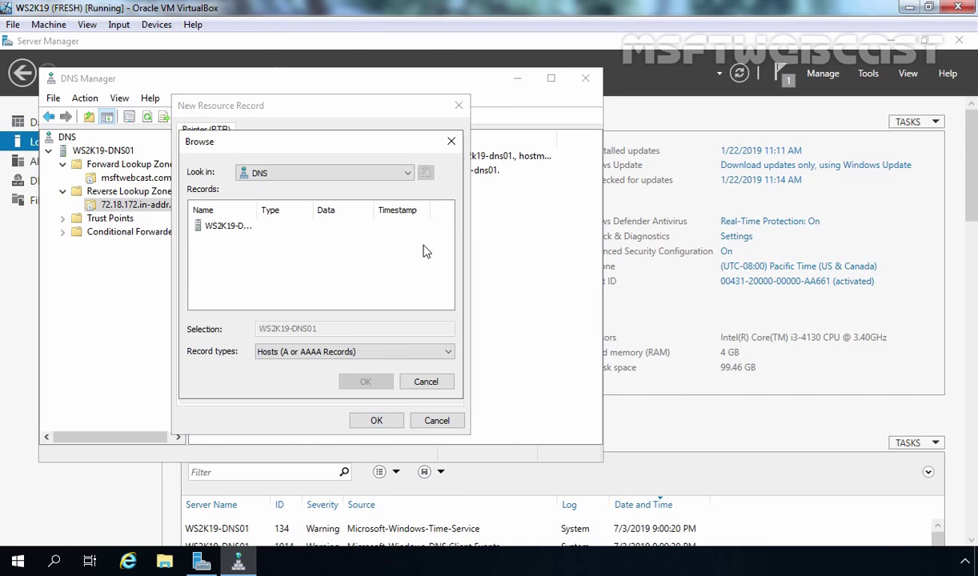
pyautogui.doubleClick(218, 228)
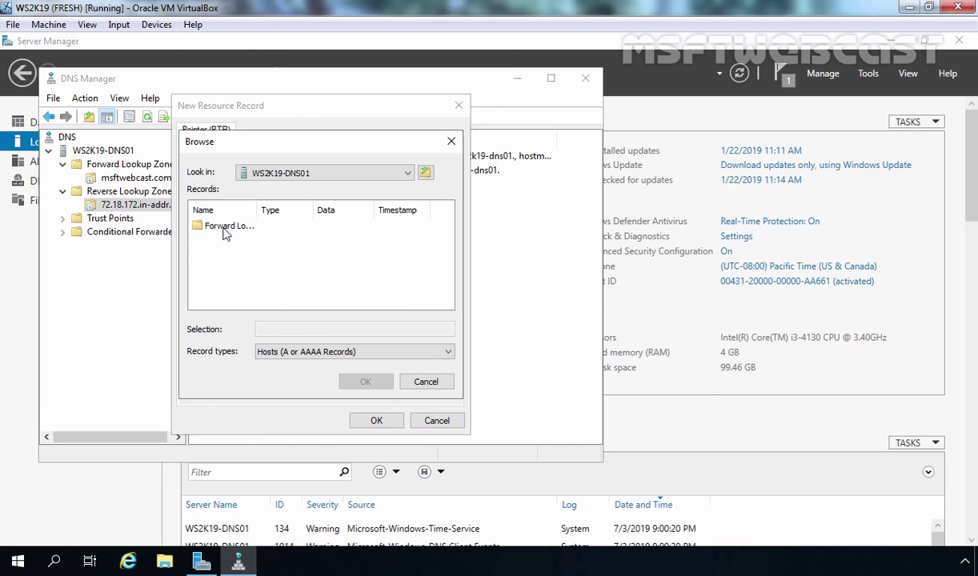
pyautogui.doubleClick(225, 229)
pyautogui.doubleClick(257, 210)
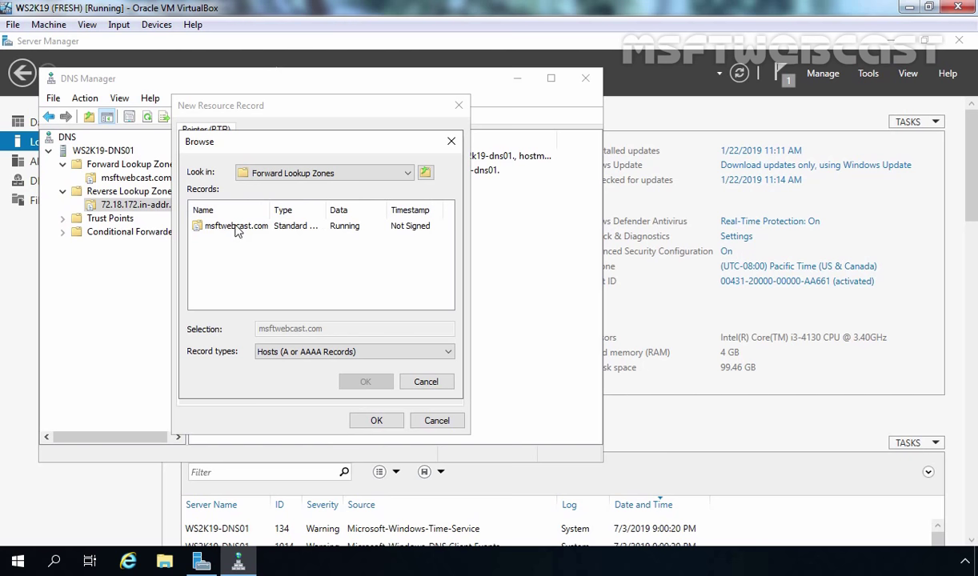
pyautogui.doubleClick(236, 229)
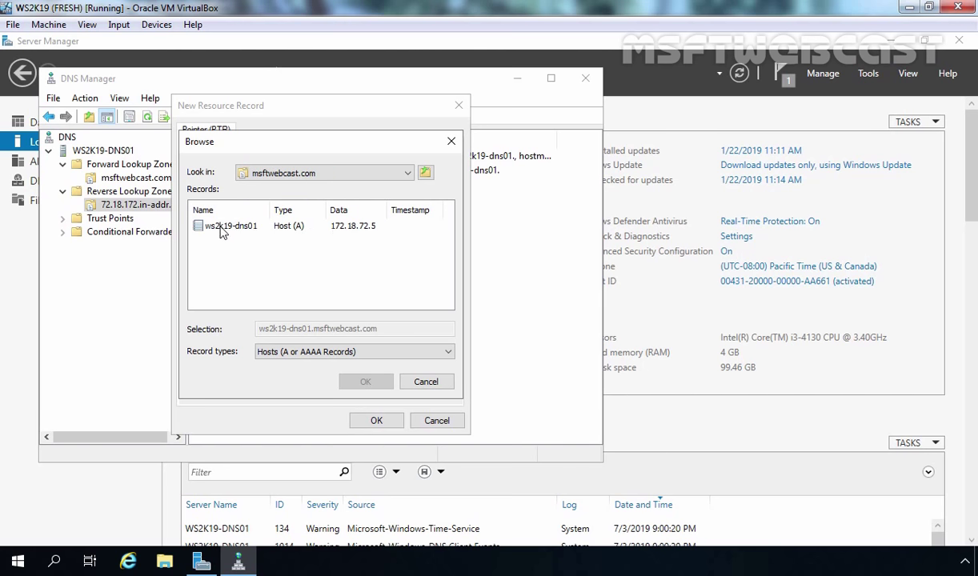
pyautogui.click(221, 230)
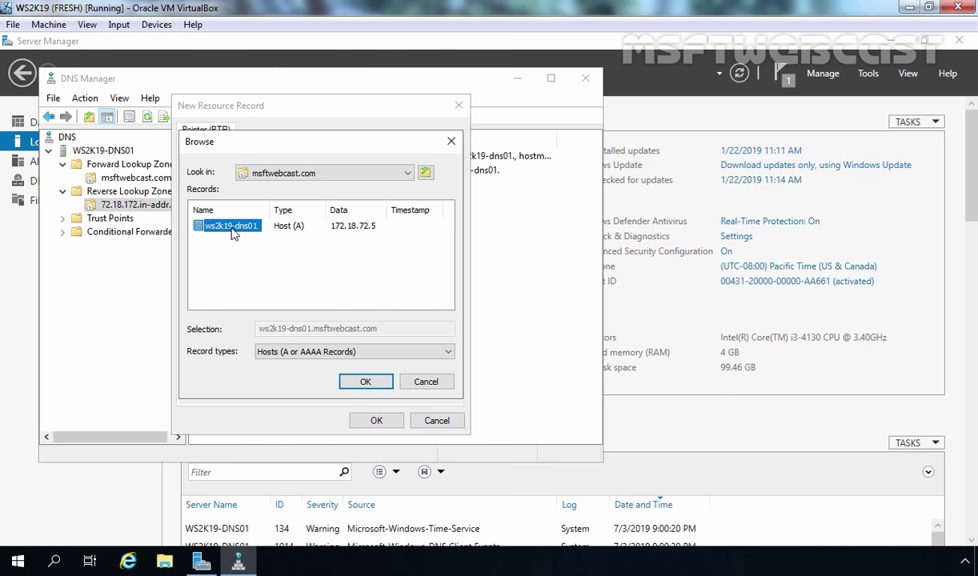
pyautogui.click(366, 383)
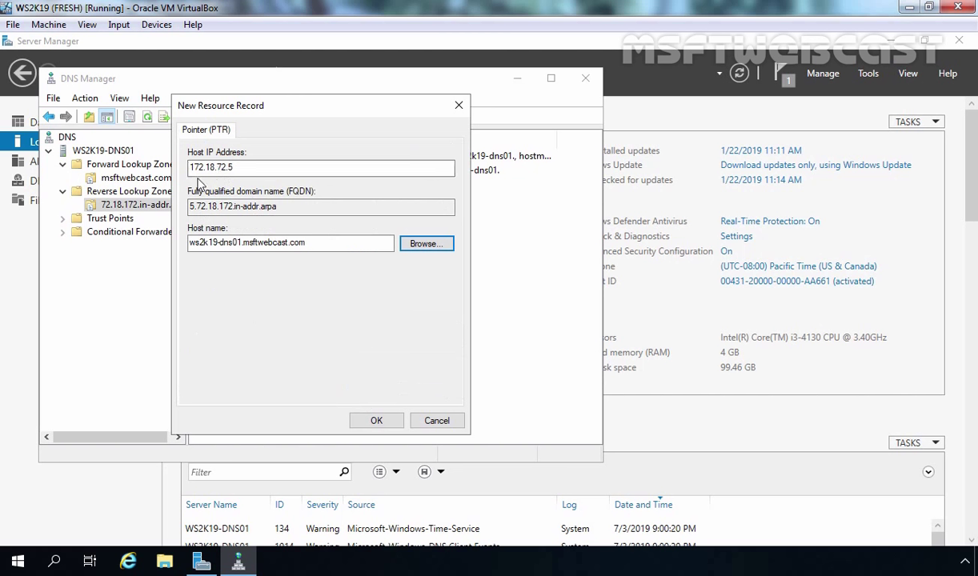
pyautogui.click(216, 168)
pyautogui.click(376, 421)
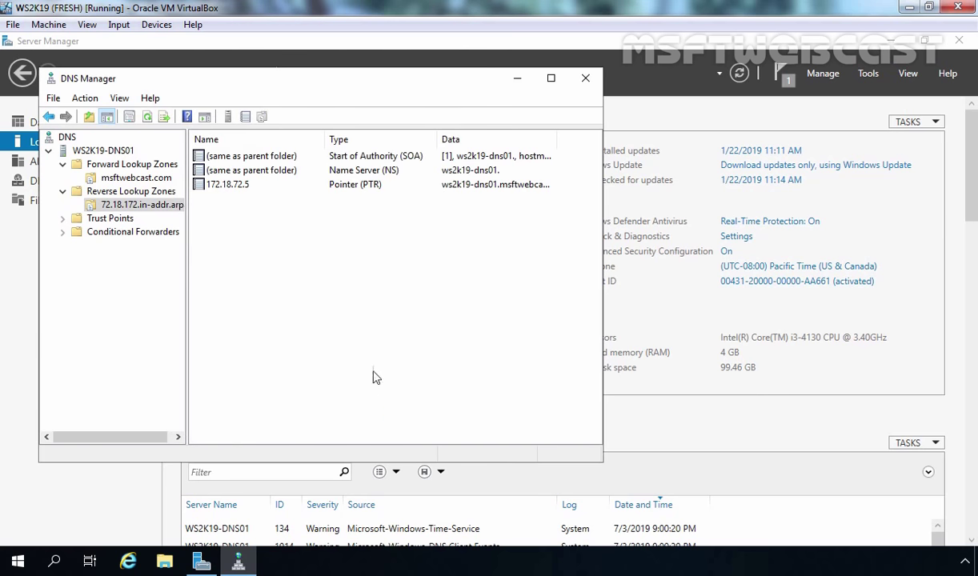
# Review the records in the forward and reverse zones, and launch nslookup for the WS2K19-DNS01 server.
pyautogui.click(120, 178)
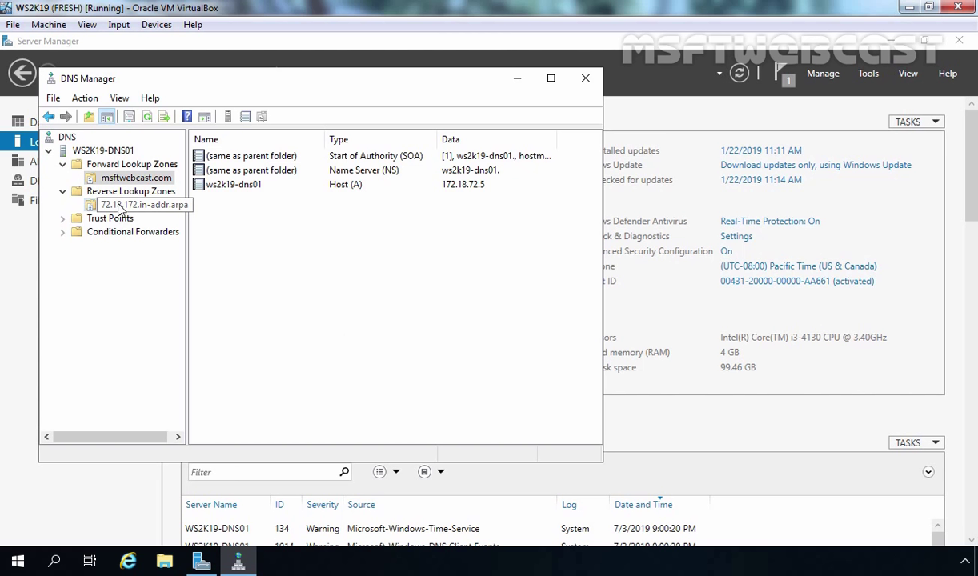
pyautogui.click(119, 206)
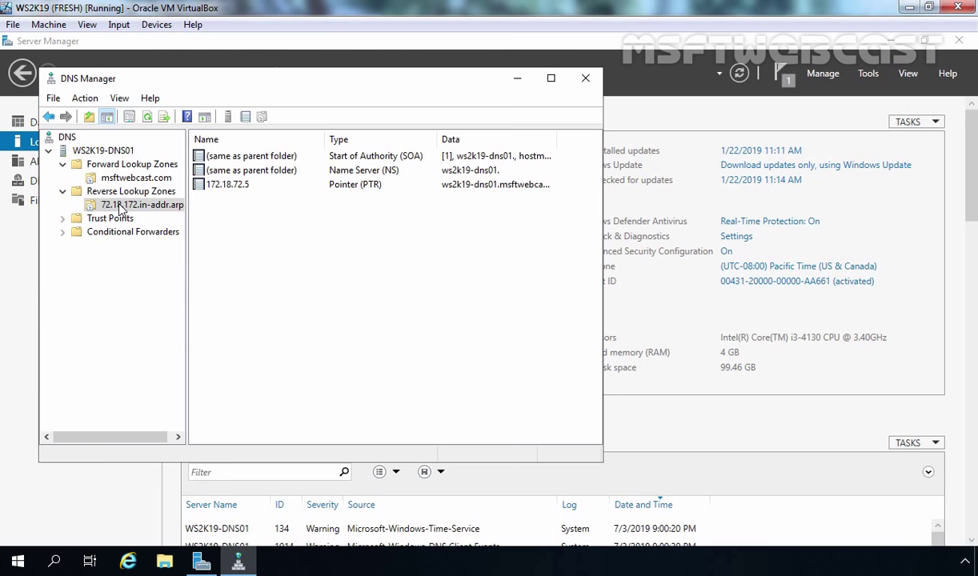
pyautogui.click(103, 151)
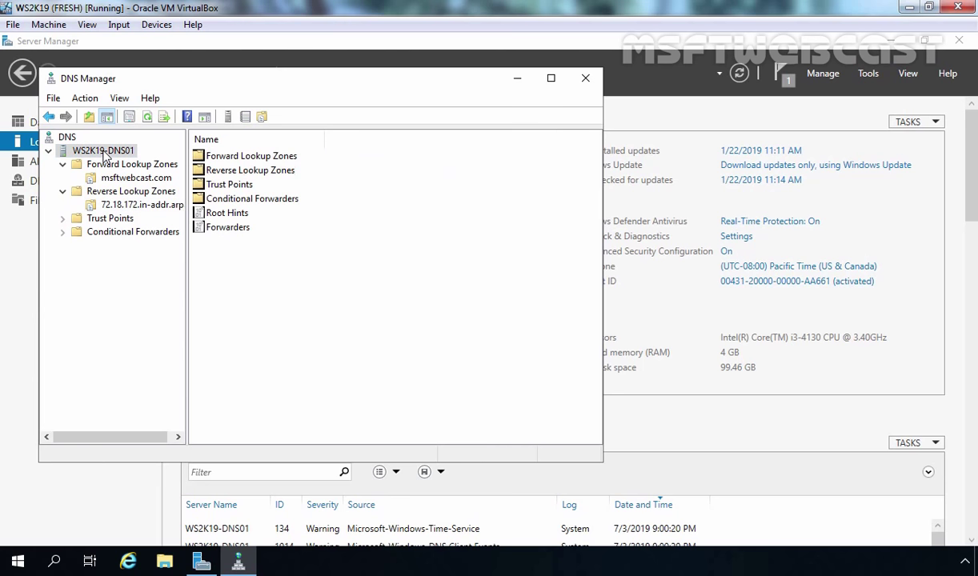
pyautogui.rightClick(104, 152)
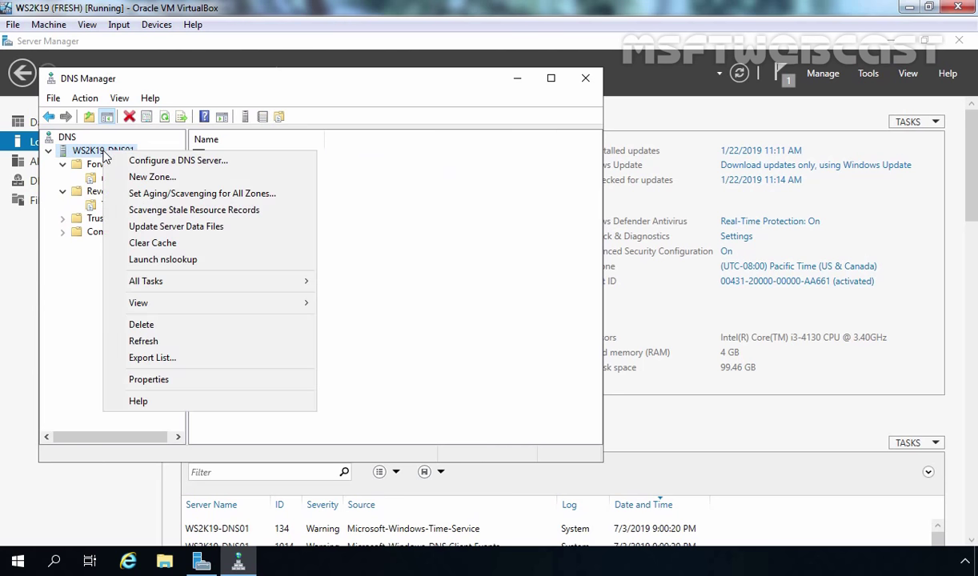
pyautogui.click(141, 263)
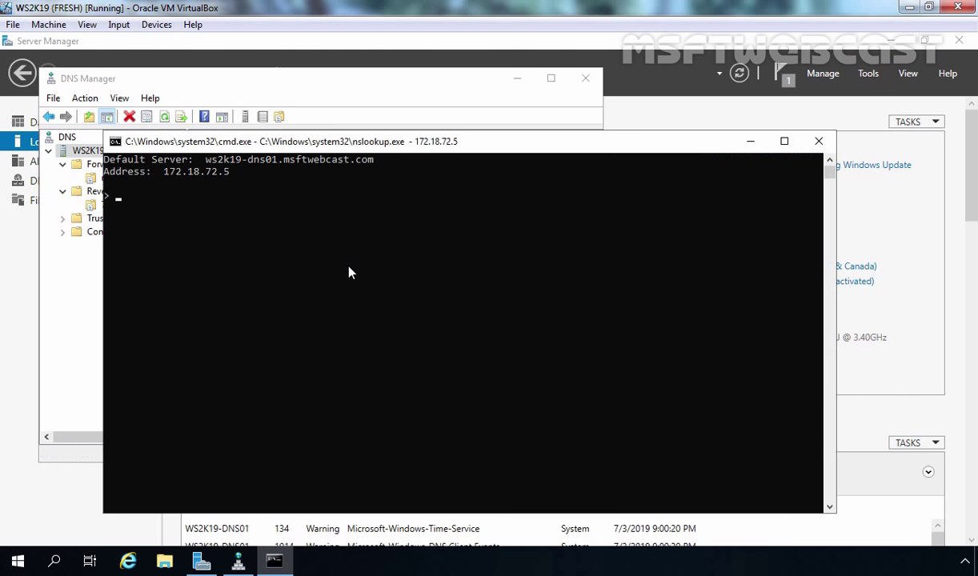
# Add a host (A) record named www with IP address 172.18.72.6 to the msftwebcast.com zone, including an associated pointer record.
pyautogui.click(210, 88)
pyautogui.click(122, 178)
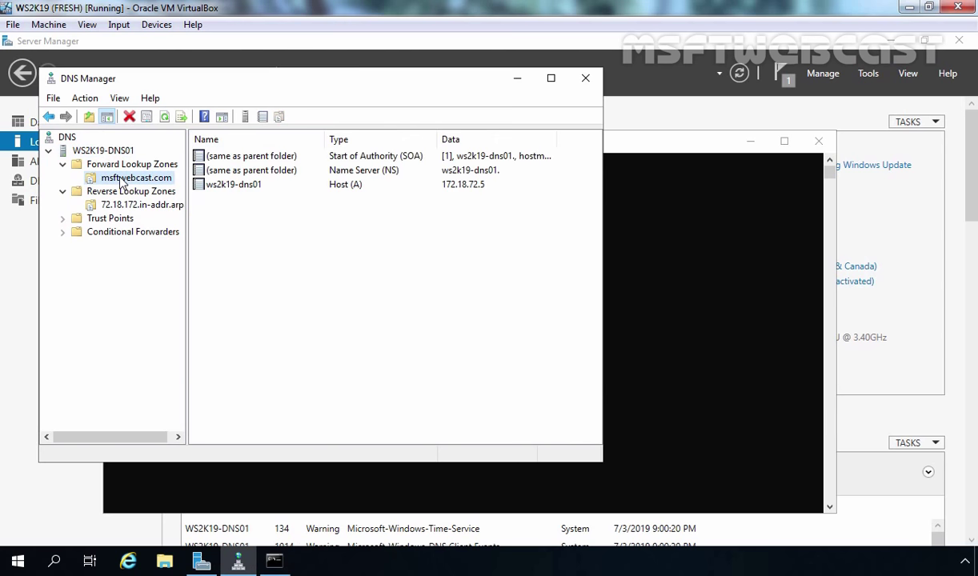
pyautogui.rightClick(261, 245)
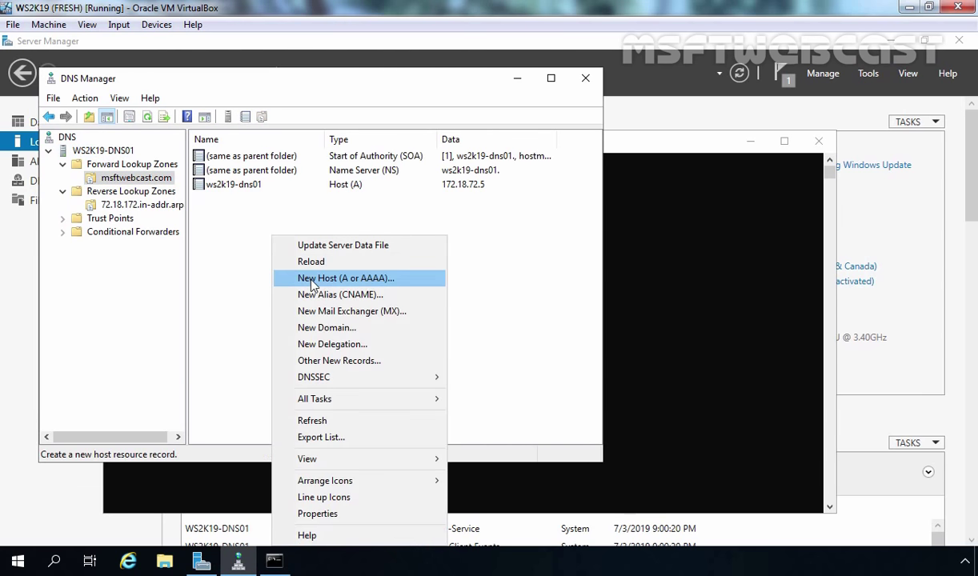
pyautogui.click(296, 267)
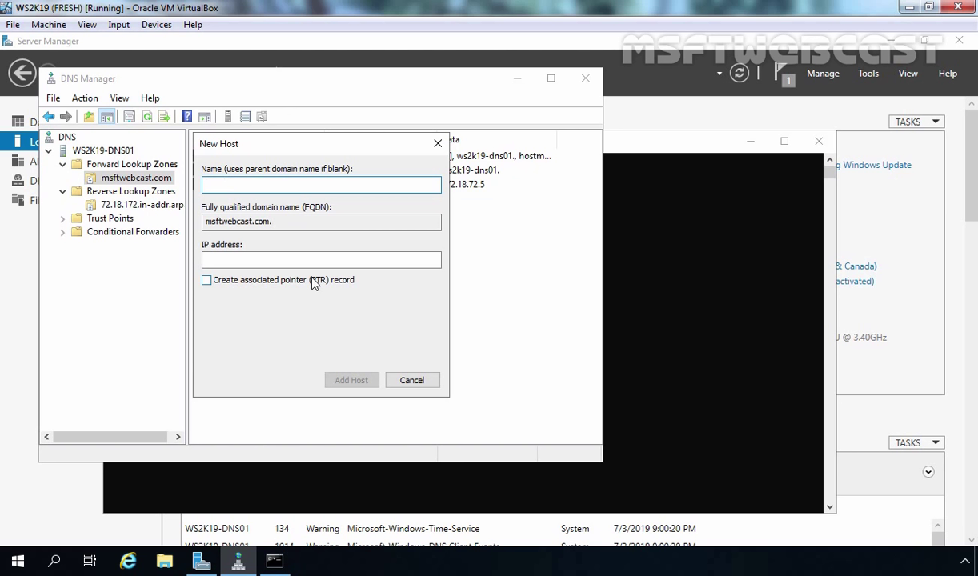
pyautogui.write('www')
pyautogui.click(280, 258)
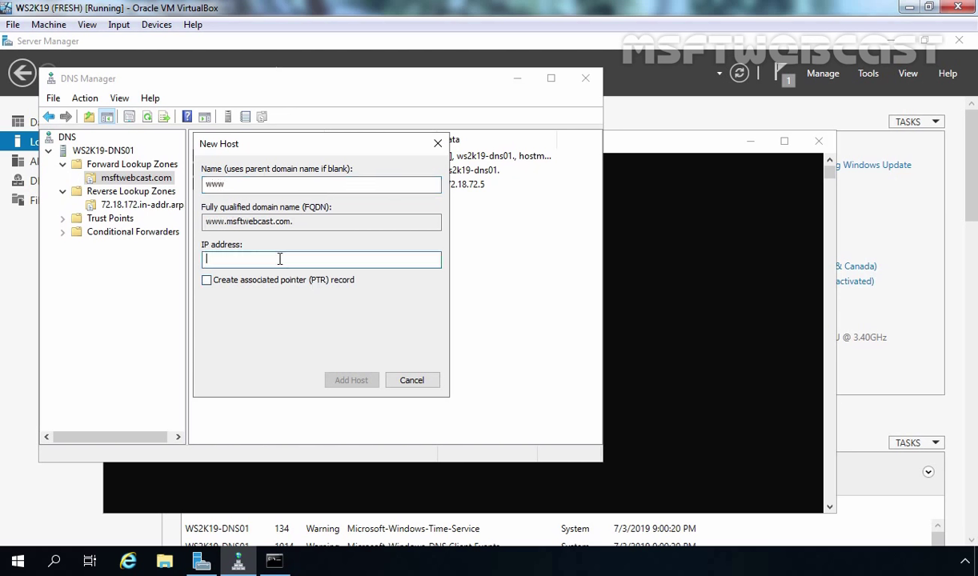
pyautogui.write('172.18.72.6')
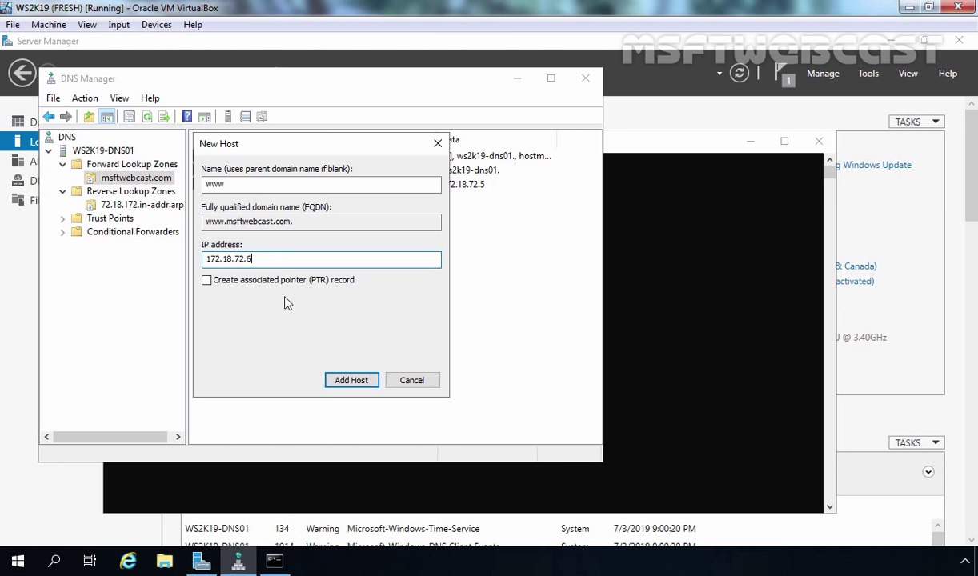
pyautogui.click(268, 280)
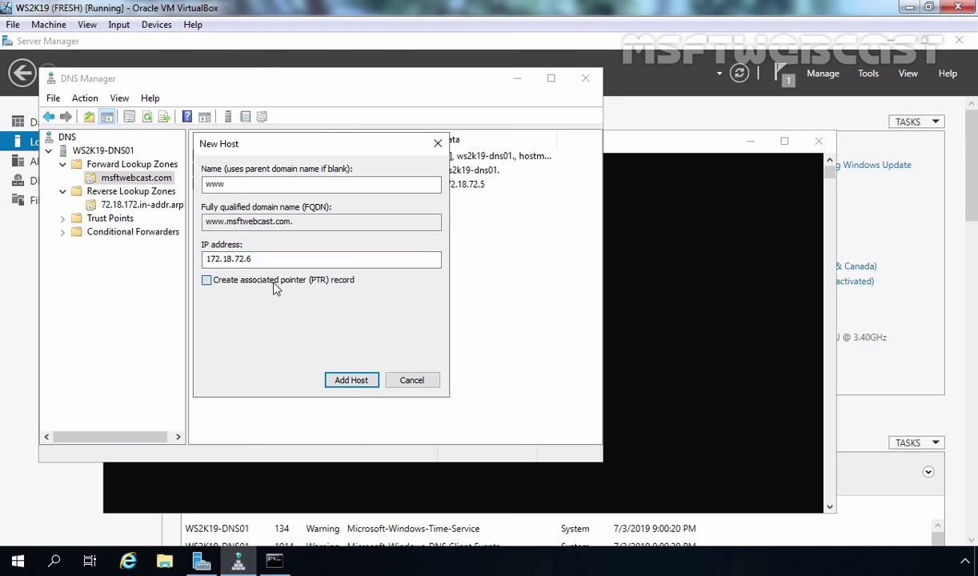
pyautogui.click(345, 383)
pyautogui.click(602, 350)
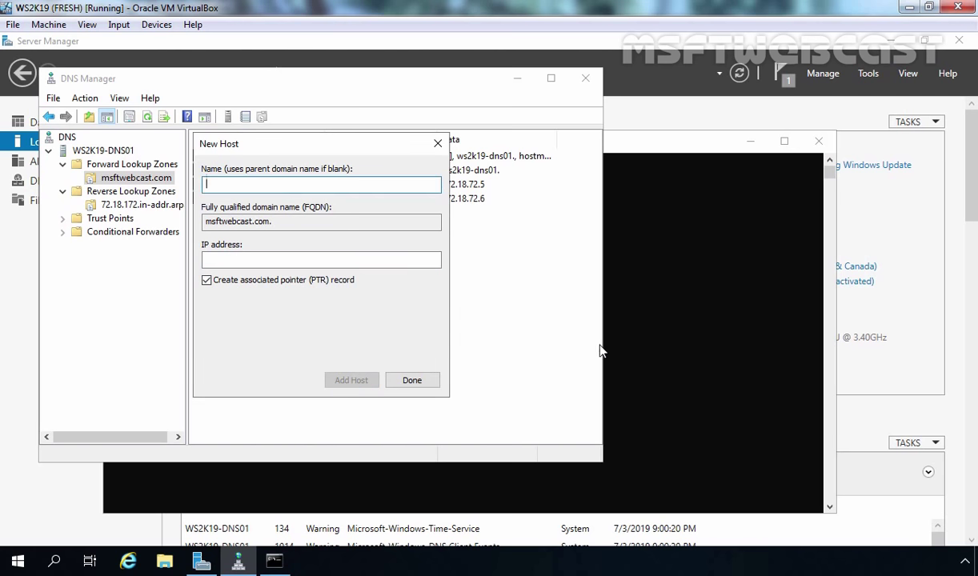
pyautogui.click(412, 380)
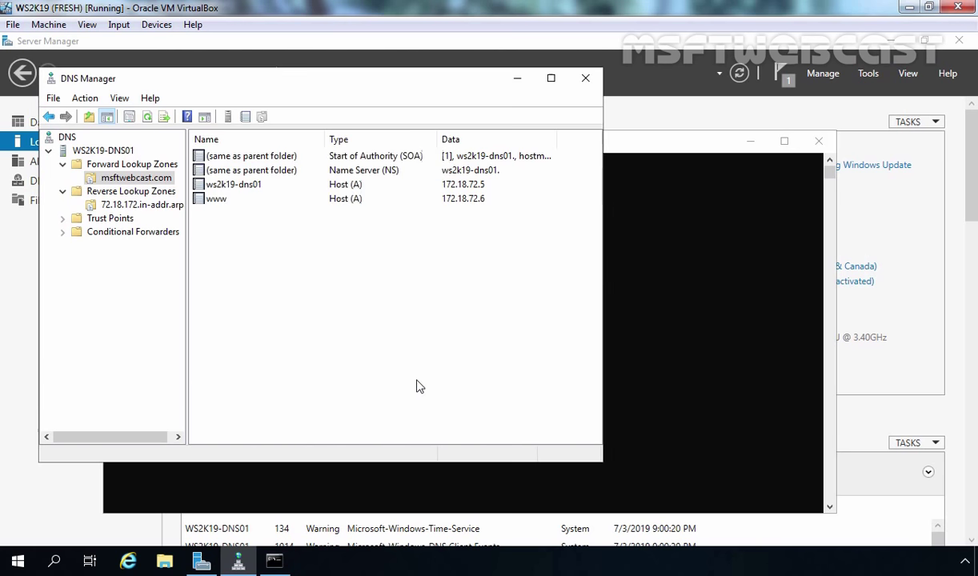
pyautogui.click(696, 280)
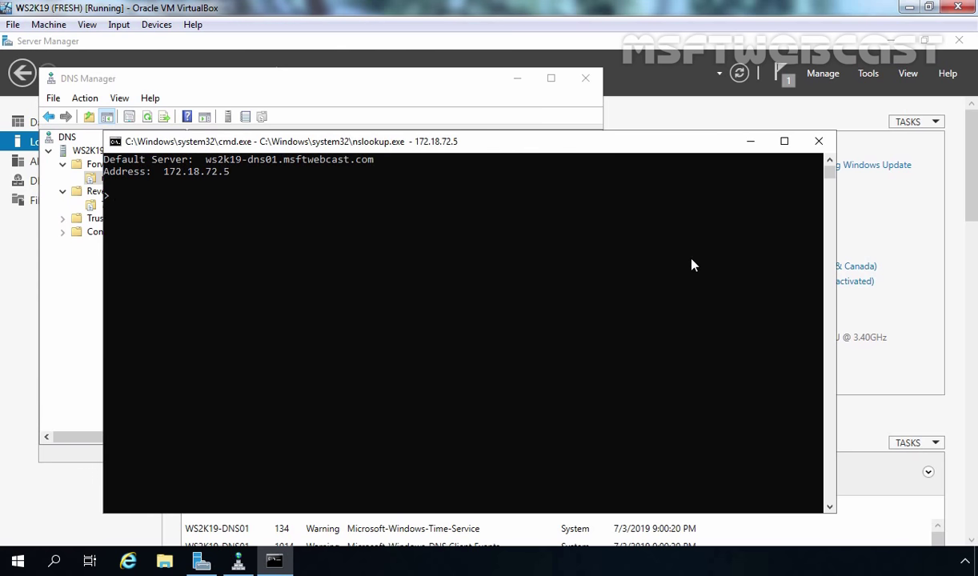
pyautogui.write('www.msftwebcast.com')
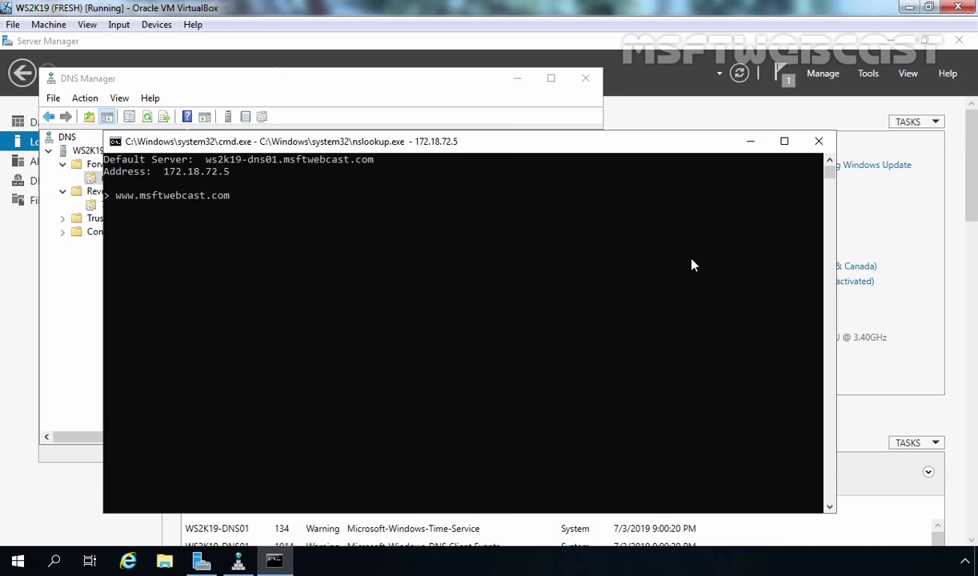
pyautogui.press('Return')
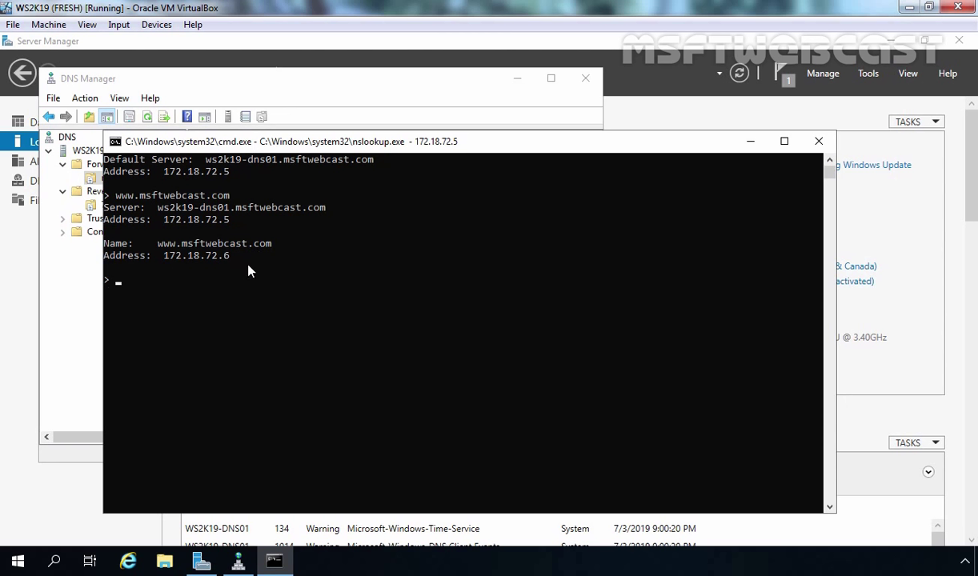
pyautogui.write('172.18.72.6')
pyautogui.press('Return')
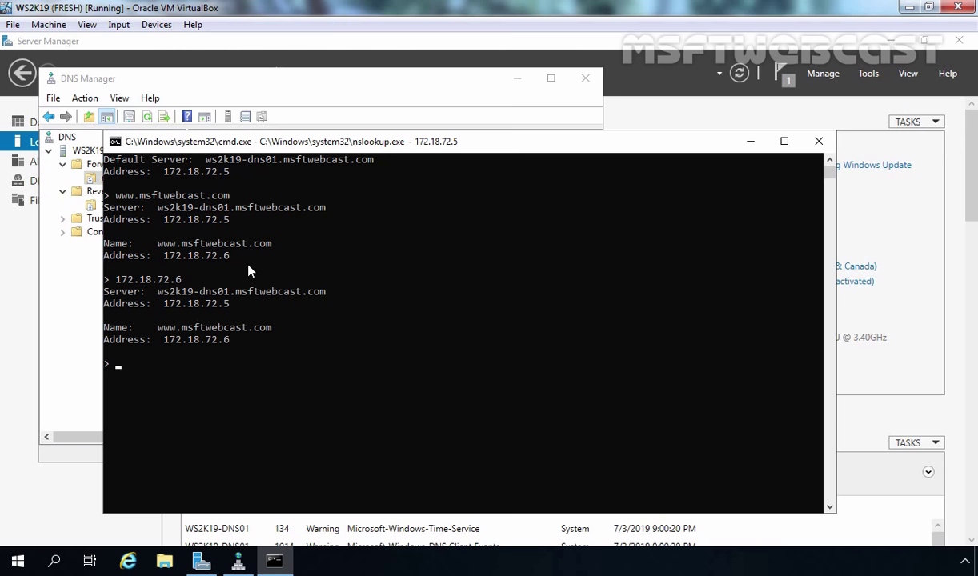